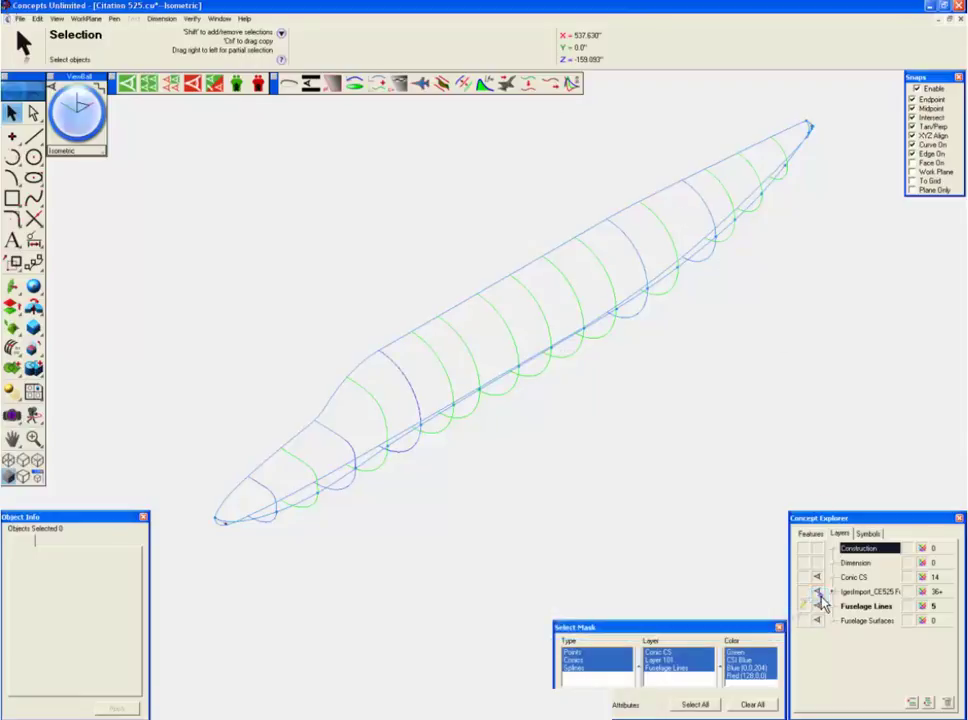
Turn off the IgesImport layer so the green cross-section curves are hidden.
{"action": "left_click", "coordinate": [818, 591]}
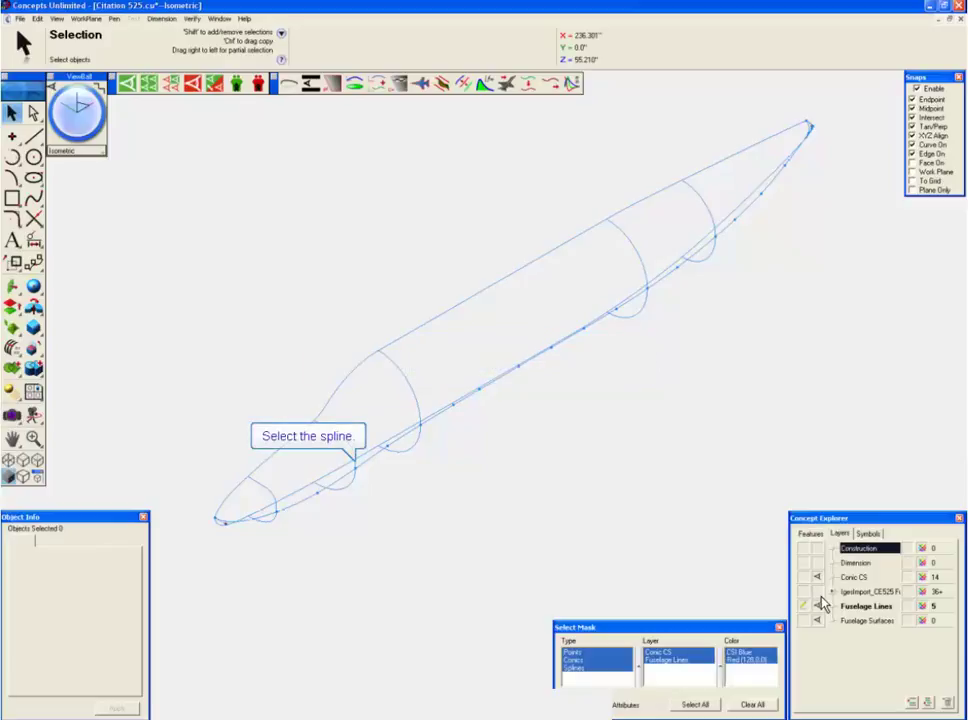
Set the lower fuselage spine spline's control points to Hidden in its attributes.
{"action": "left_click", "coordinate": [371, 463]}
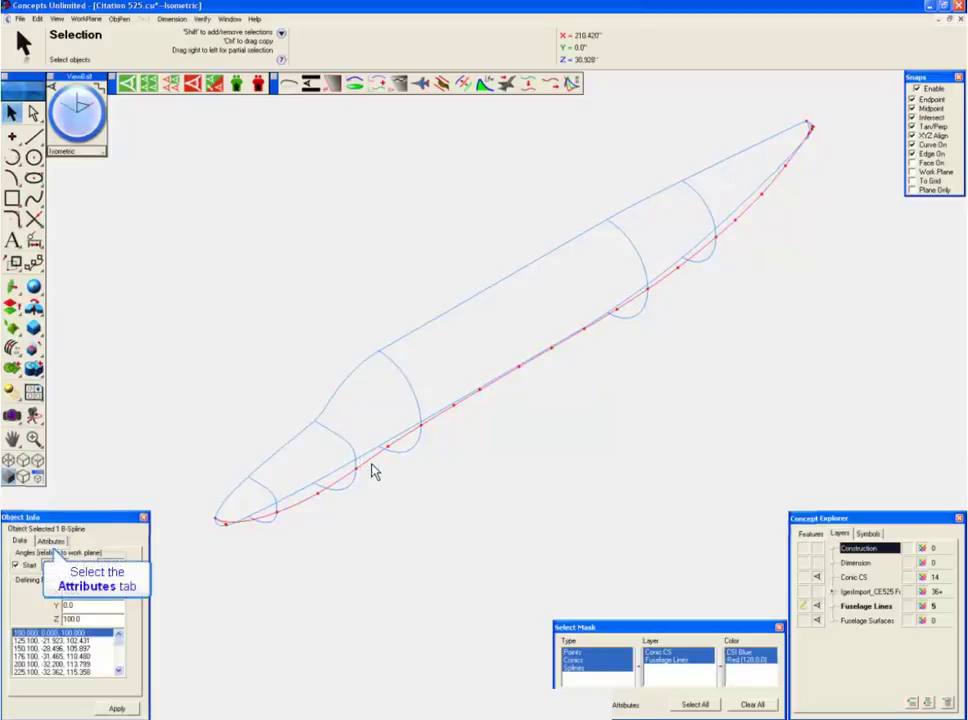
{"action": "left_click", "coordinate": [62, 541]}
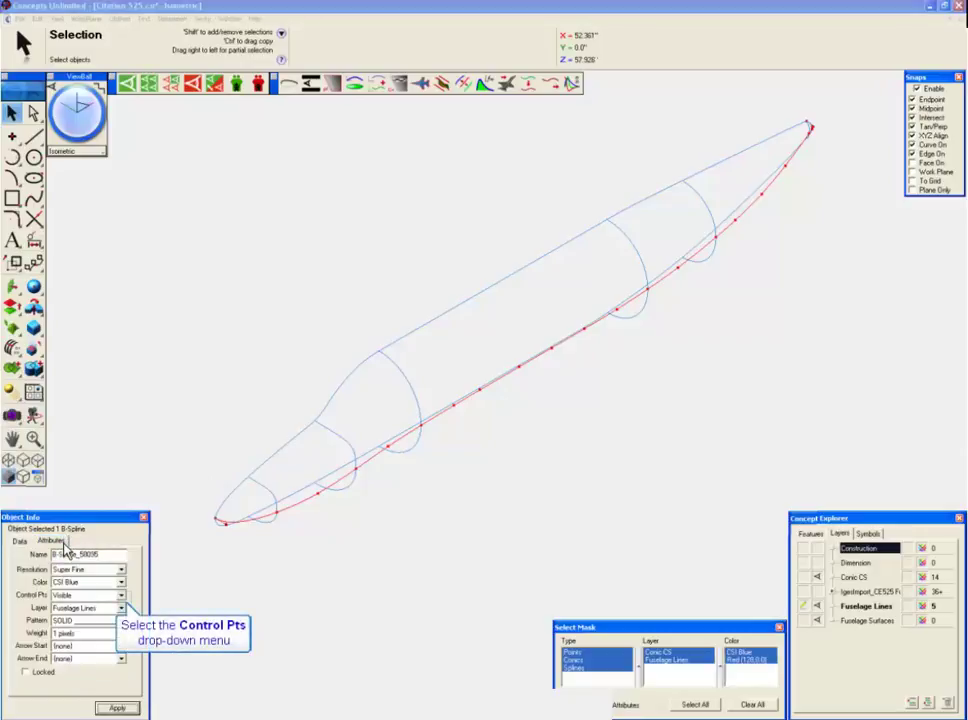
{"action": "left_click", "coordinate": [121, 596]}
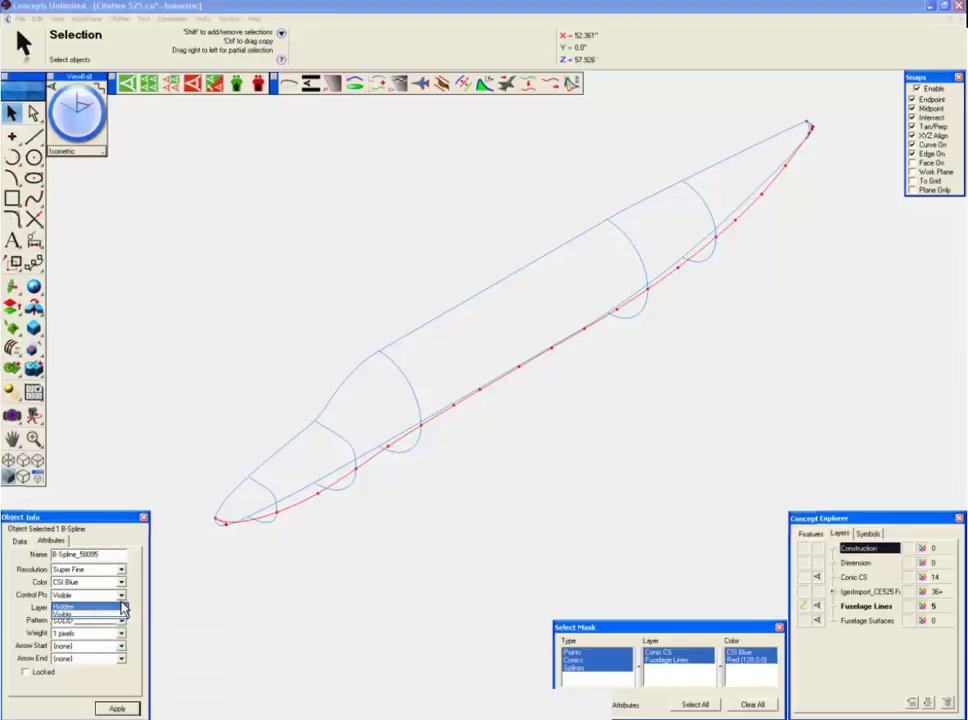
{"action": "left_click", "coordinate": [120, 607]}
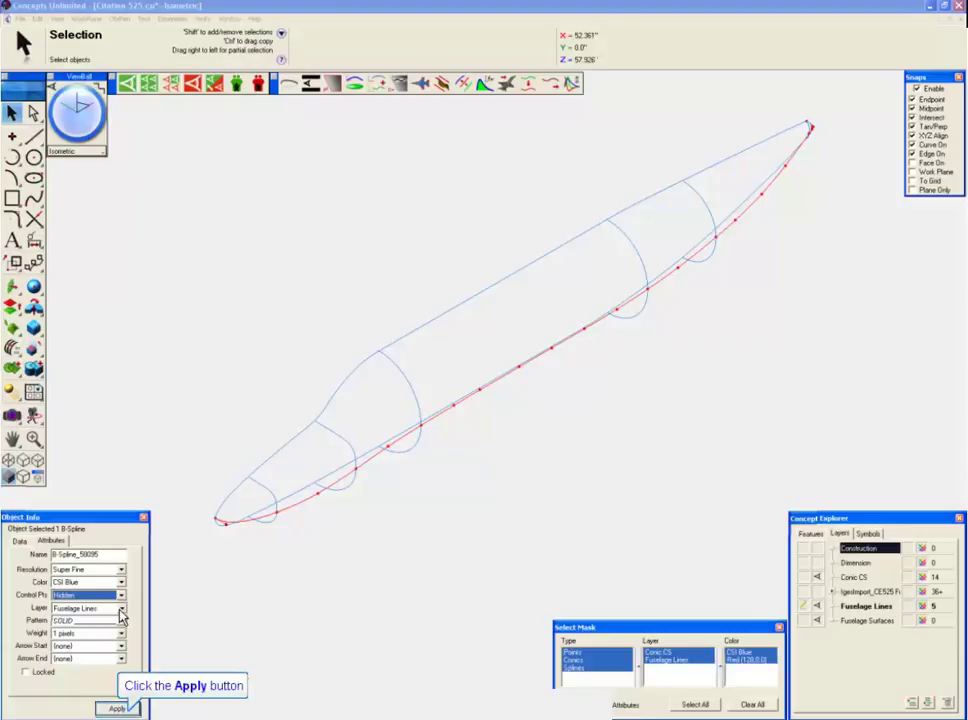
{"action": "left_click", "coordinate": [122, 709]}
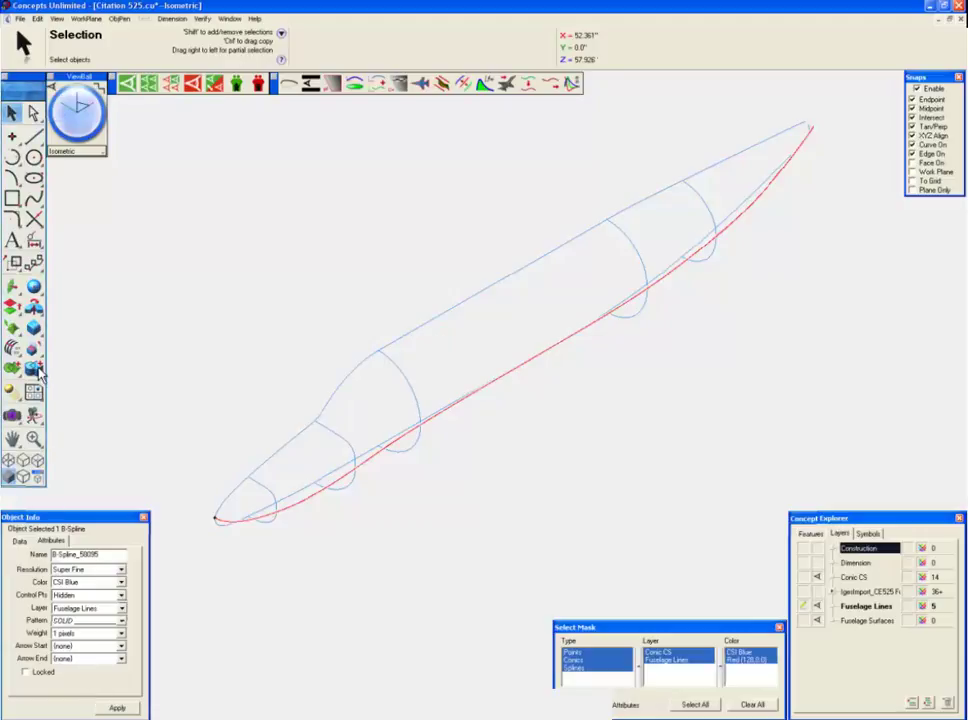
Draw chained single lines from the nose tip through the first cross-section intersections, redoing one misplaced line.
{"action": "left_click", "coordinate": [34, 140]}
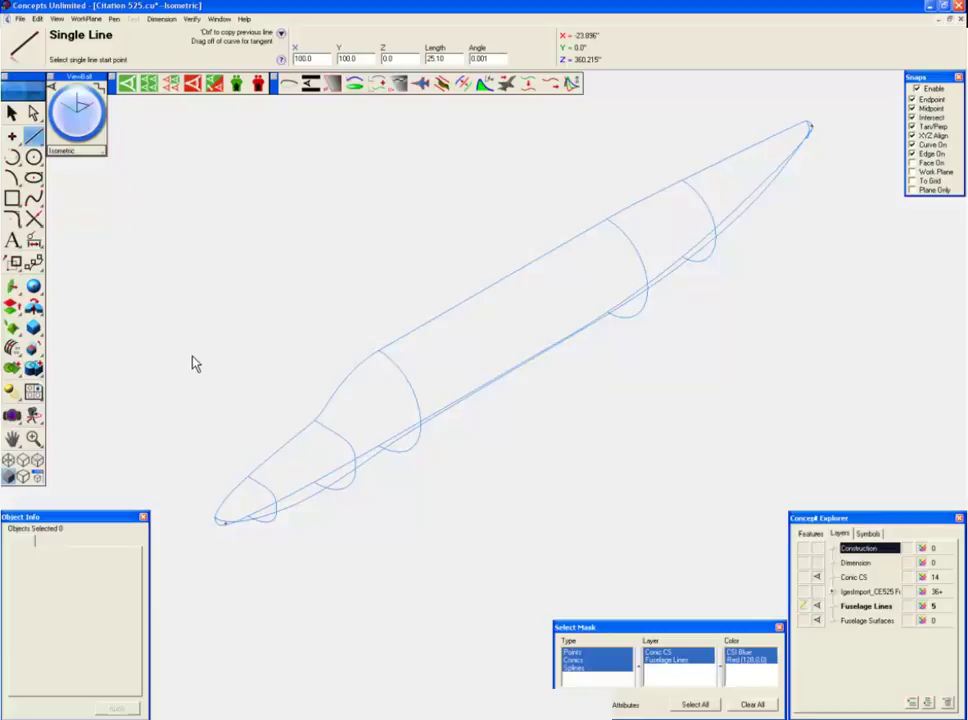
{"action": "left_click", "coordinate": [215, 518]}
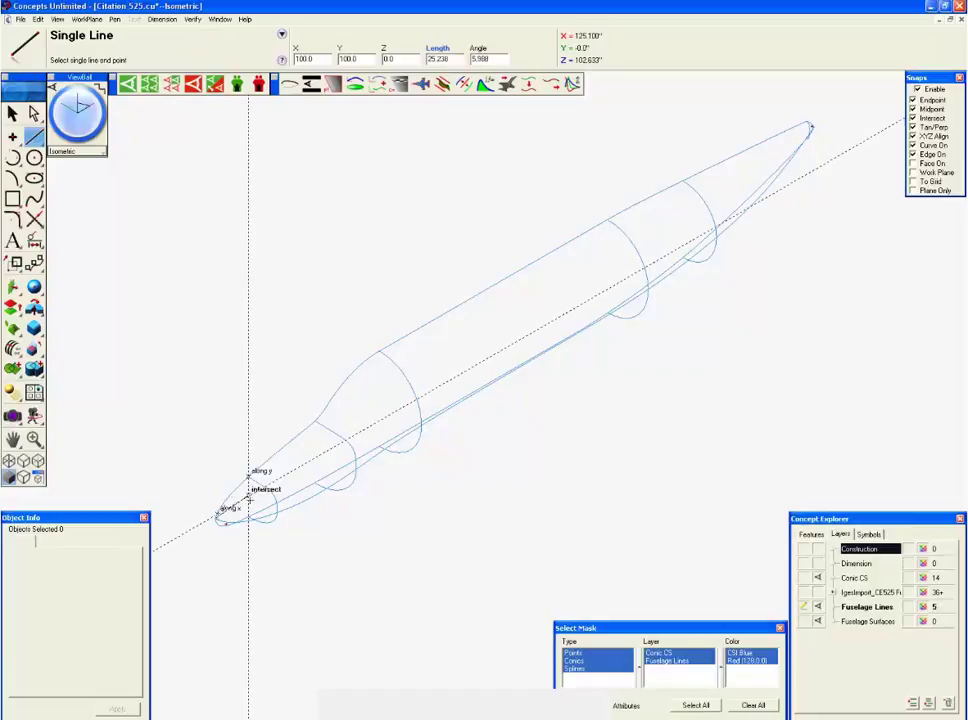
{"action": "left_click", "coordinate": [249, 497]}
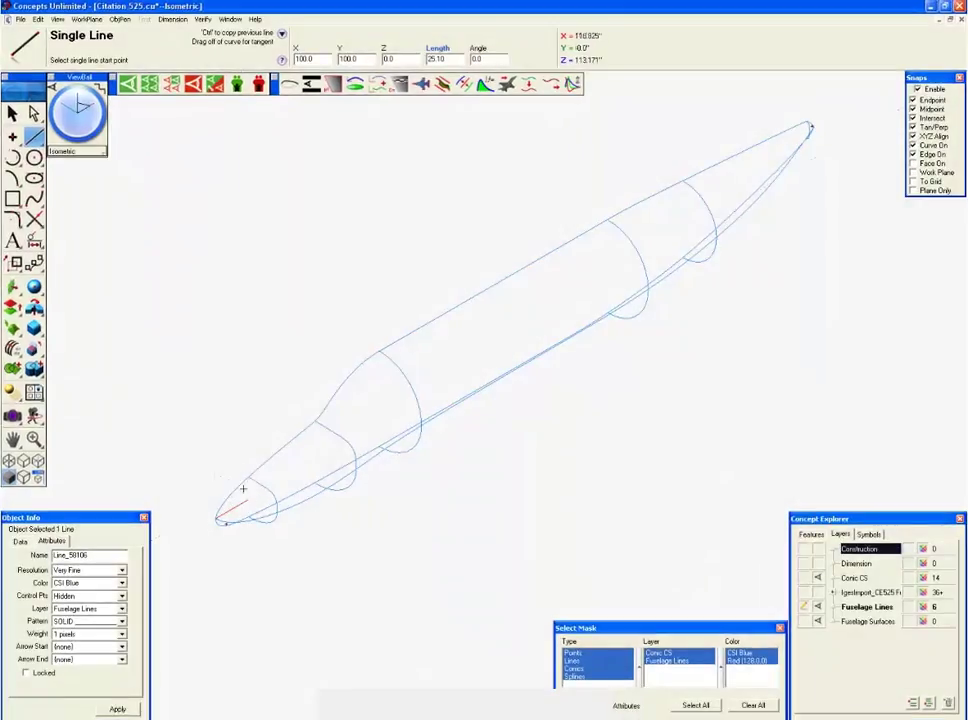
{"action": "left_click", "coordinate": [248, 497]}
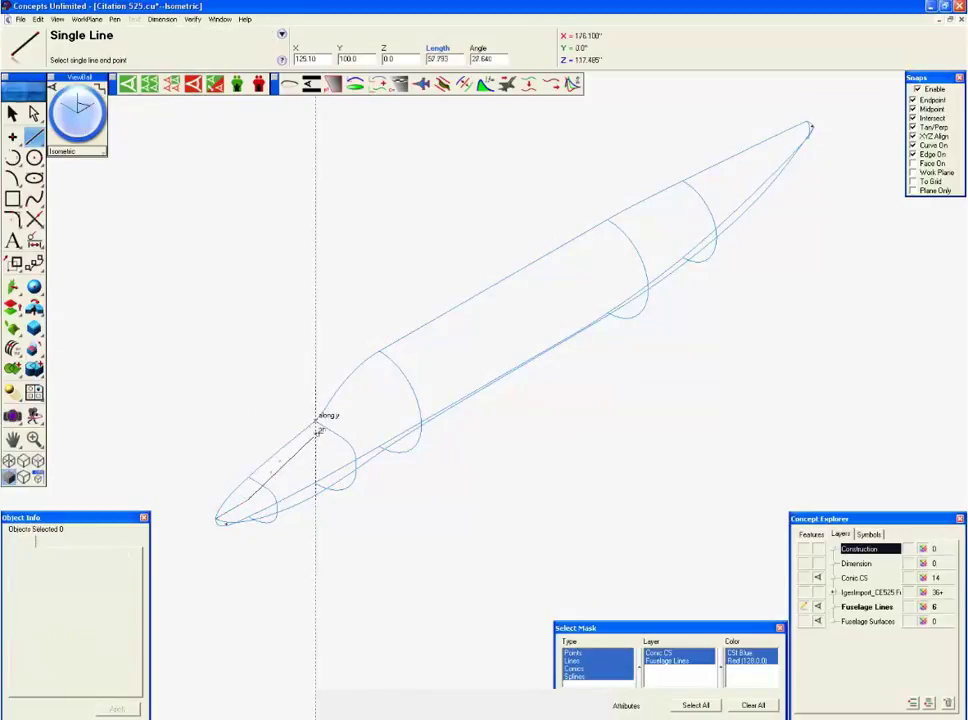
{"action": "left_click", "coordinate": [316, 455]}
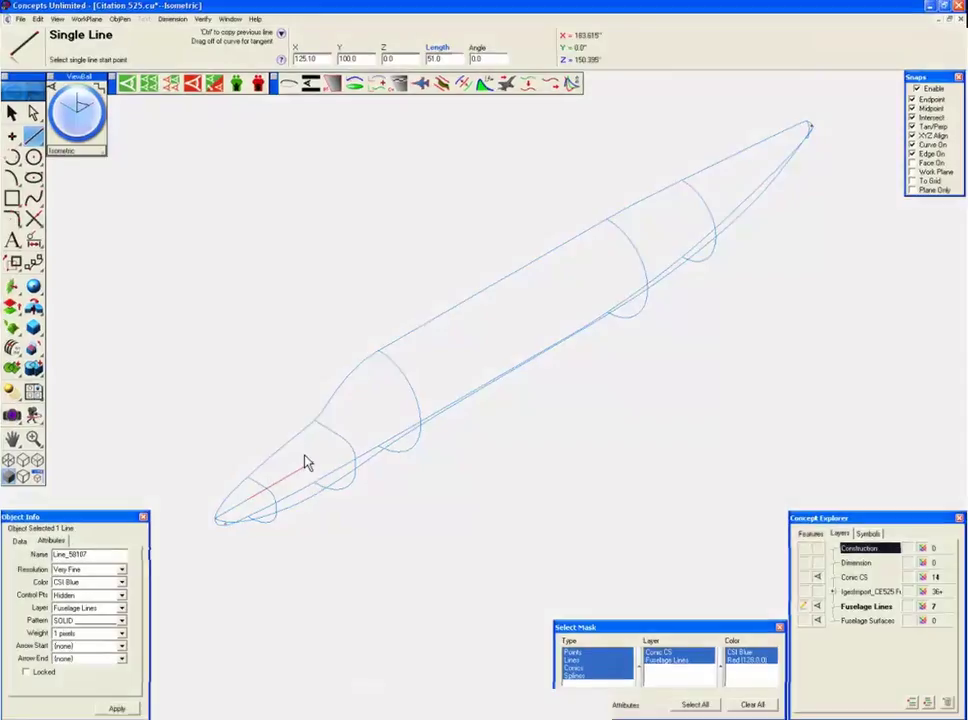
{"action": "key", "text": "ctrl+z"}
{"action": "left_click", "coordinate": [313, 459]}
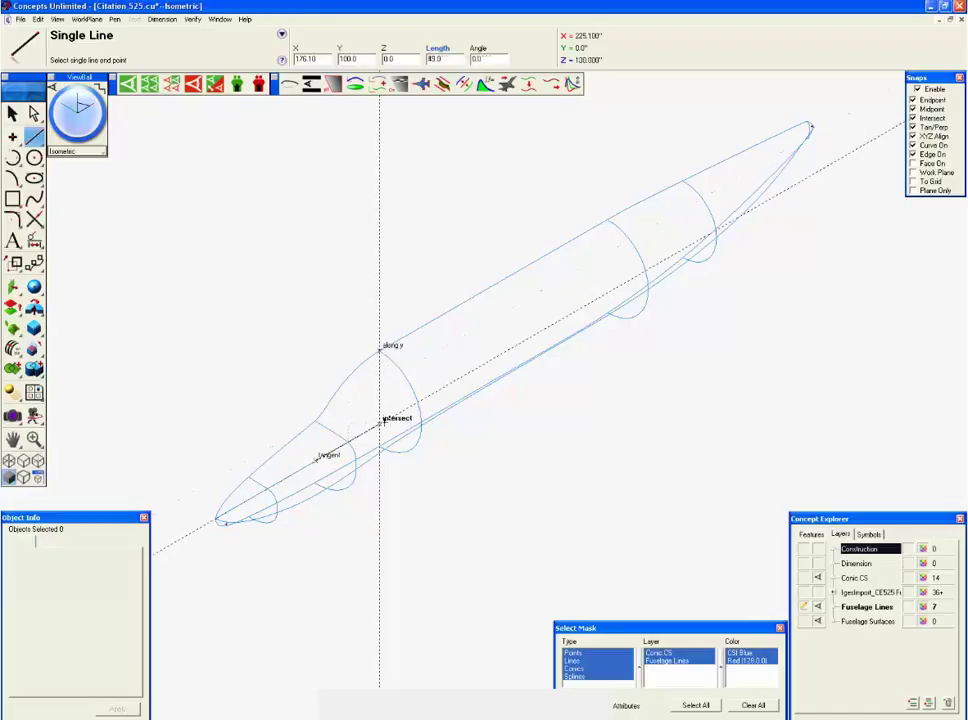
{"action": "left_click", "coordinate": [383, 421]}
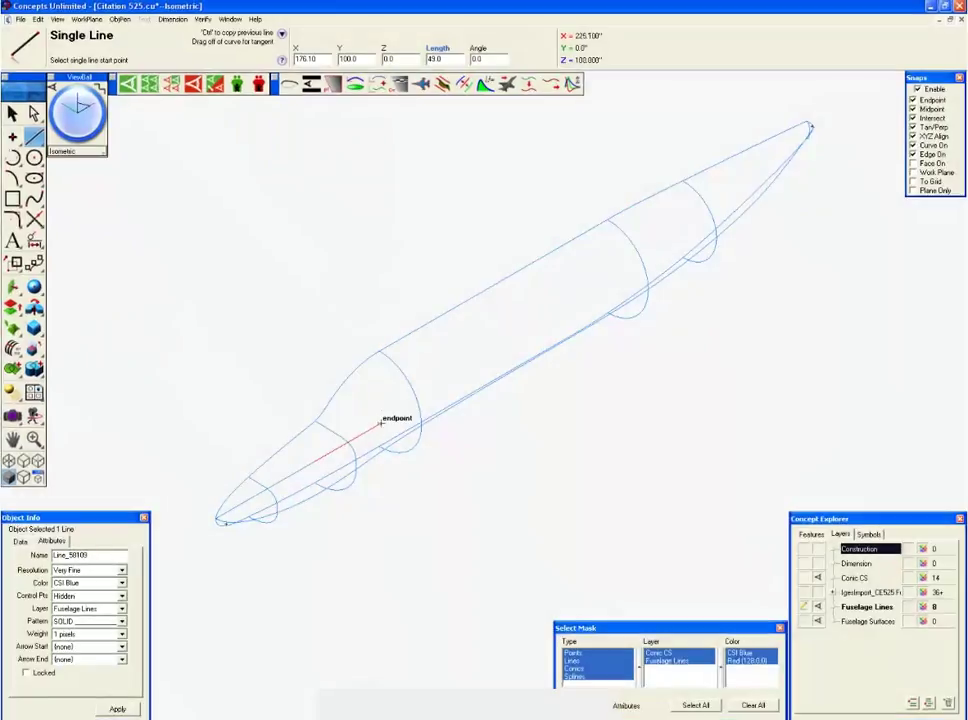
{"action": "left_click", "coordinate": [381, 424]}
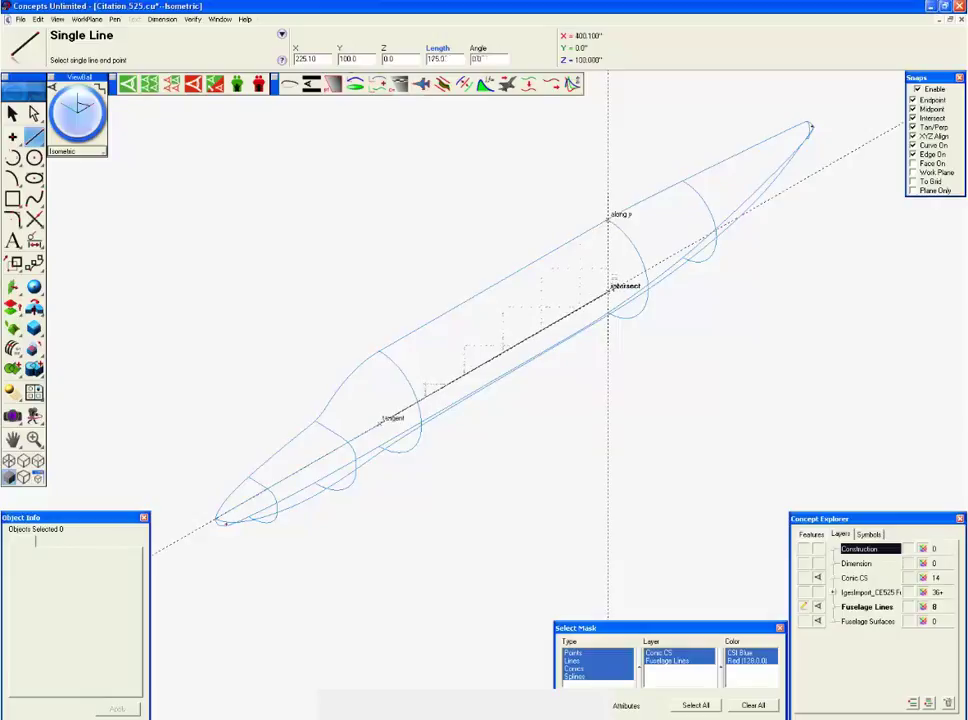
Continue the line chain through the rear cross-section intersections to near the tail.
{"action": "left_click", "coordinate": [609, 287]}
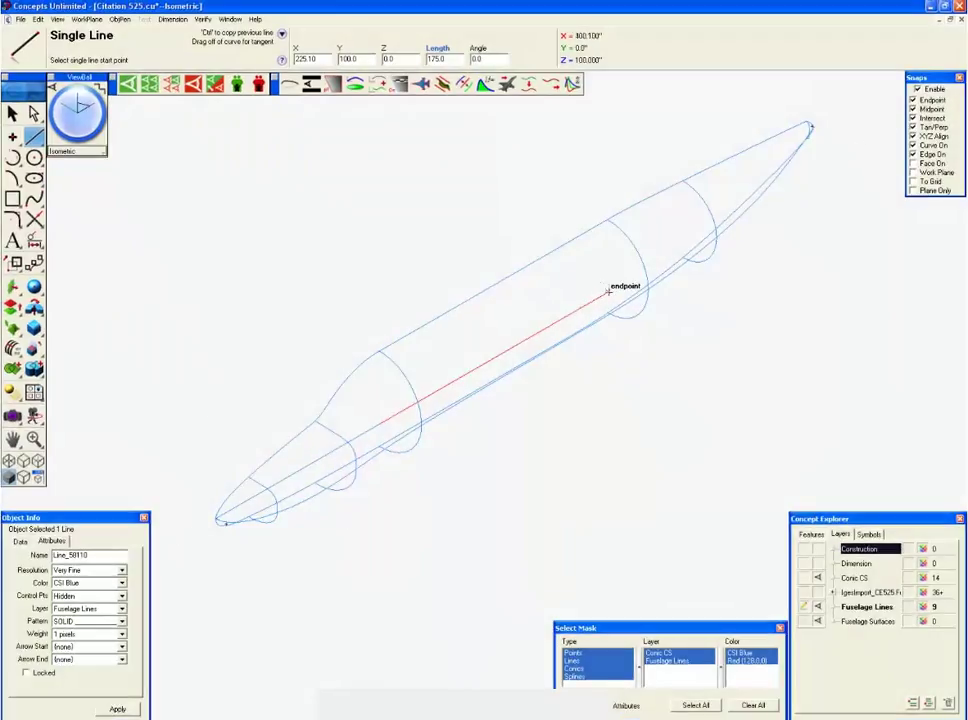
{"action": "left_click", "coordinate": [605, 292]}
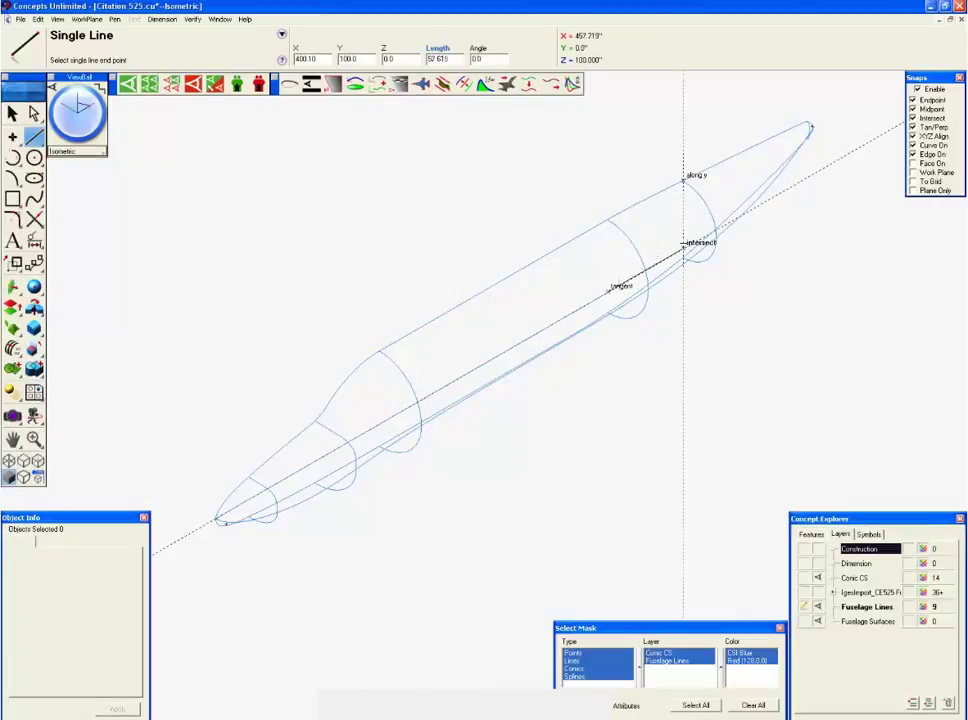
{"action": "left_click", "coordinate": [684, 243]}
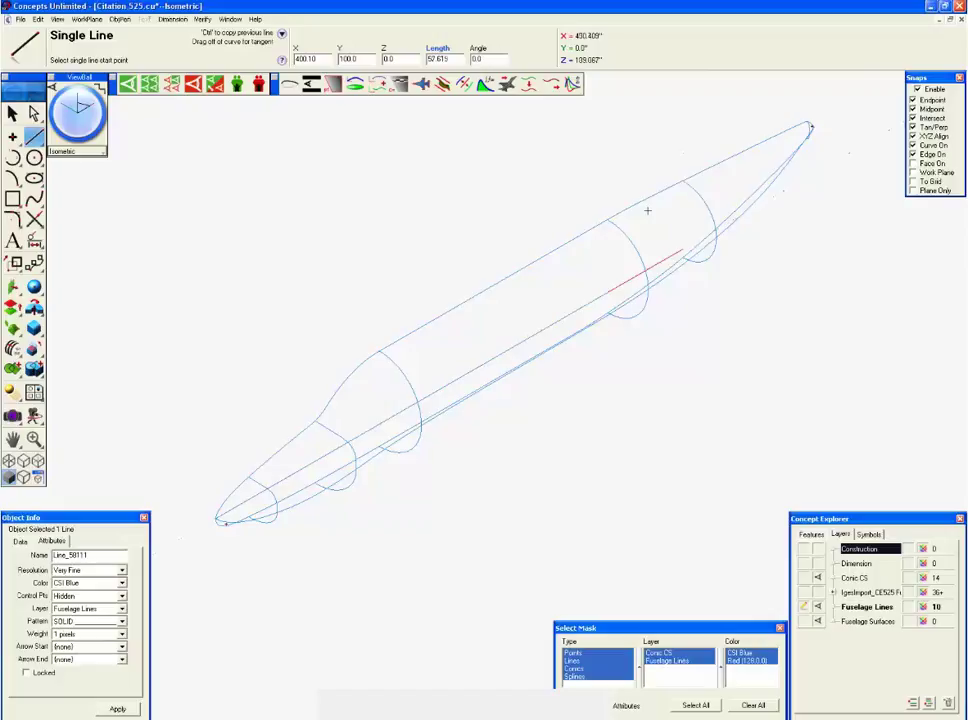
{"action": "left_click", "coordinate": [683, 246]}
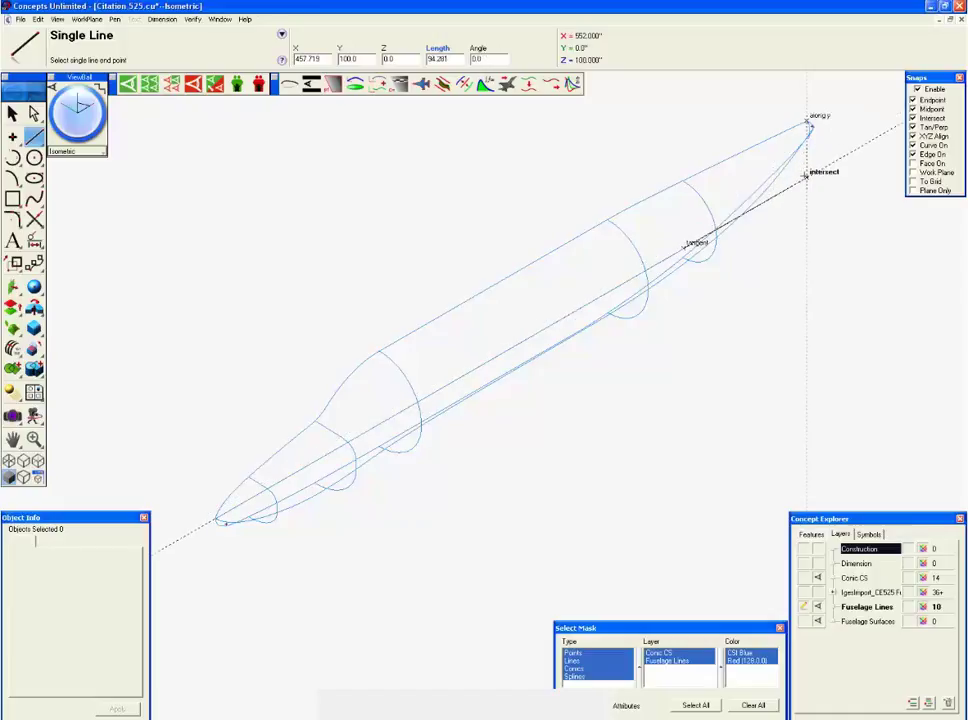
{"action": "left_click", "coordinate": [806, 175]}
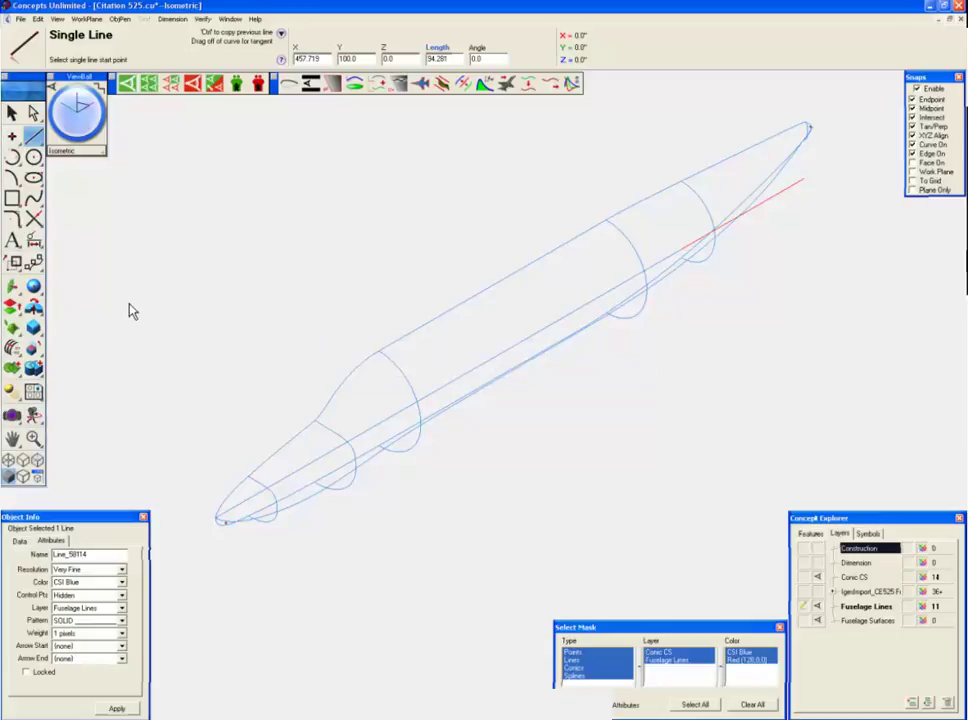
Zoom into the tail and add a short final line ending in line with the tail tip.
{"action": "left_click", "coordinate": [33, 438]}
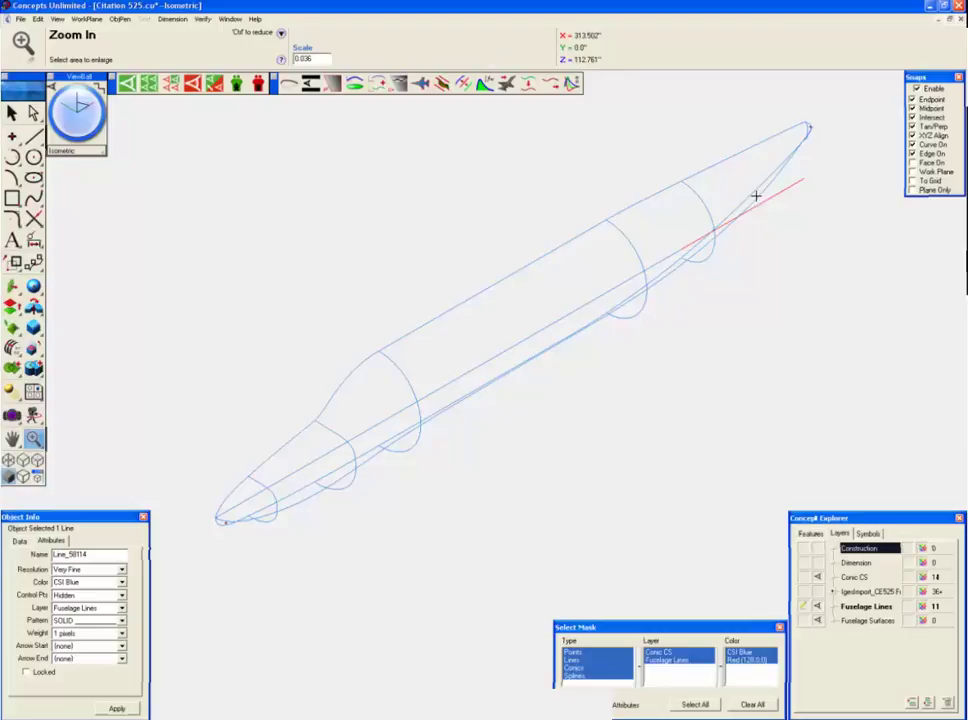
{"action": "left_click_drag", "start_coordinate": [770, 111], "coordinate": [834, 190]}
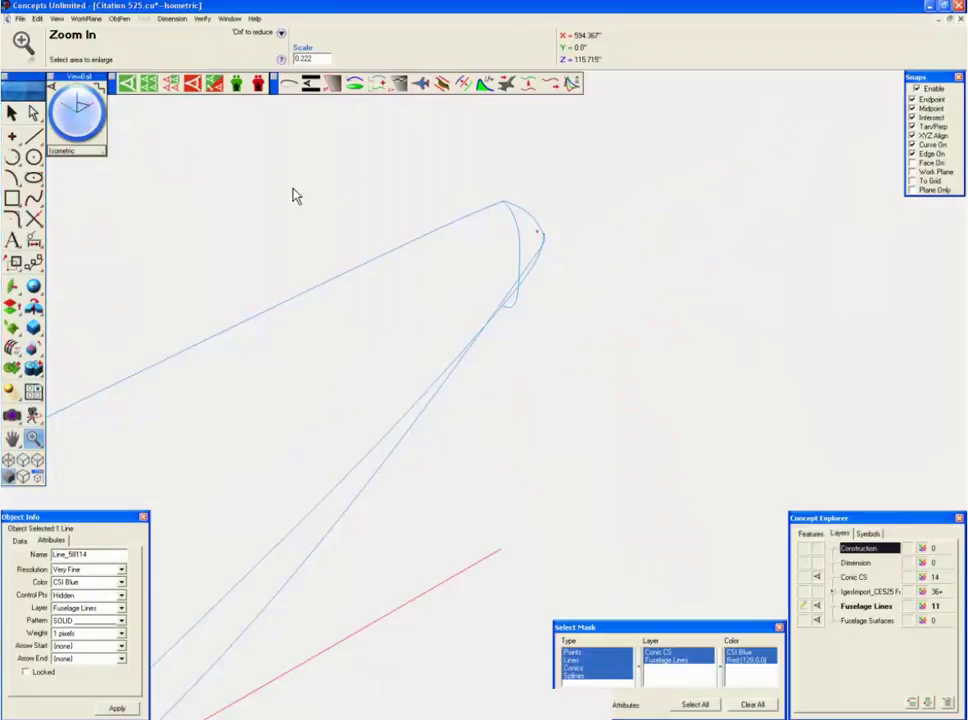
{"action": "left_click", "coordinate": [33, 137]}
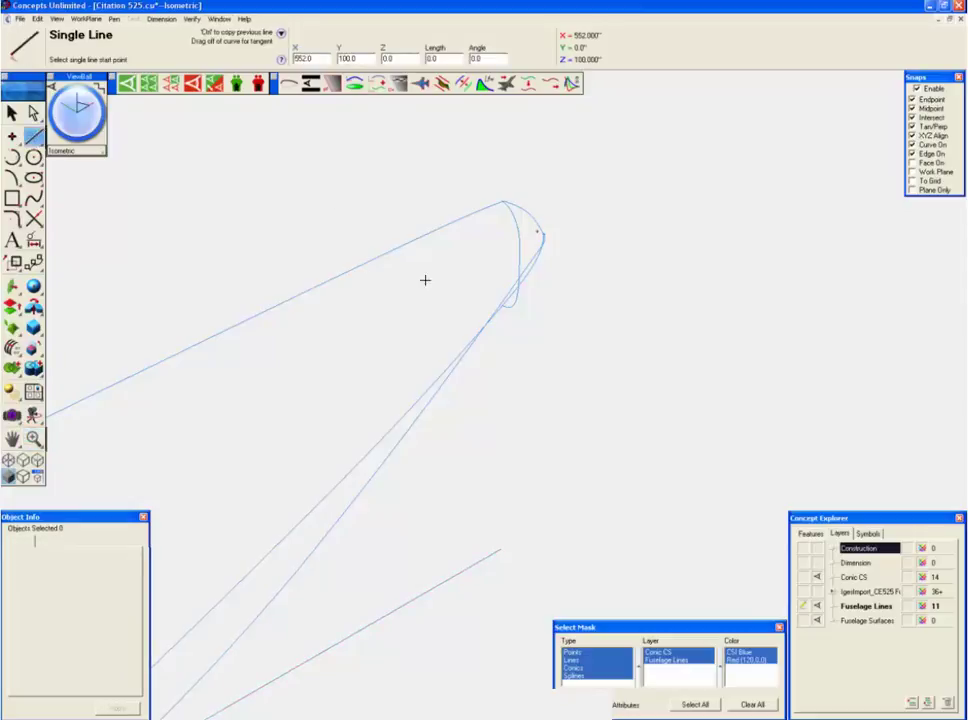
{"action": "left_click", "coordinate": [502, 549]}
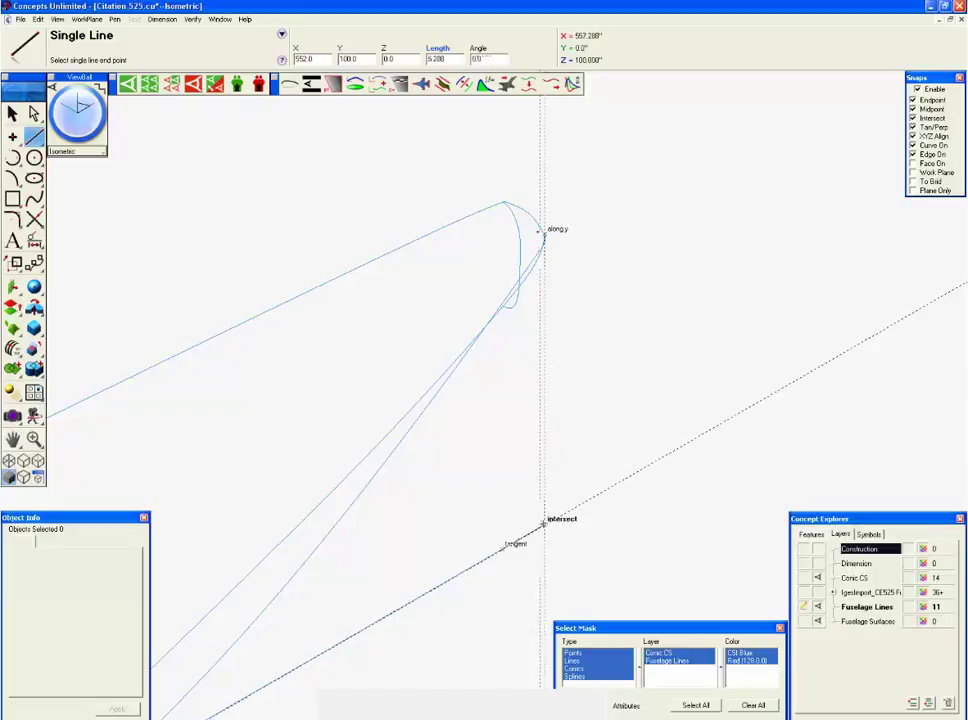
{"action": "left_click", "coordinate": [544, 521]}
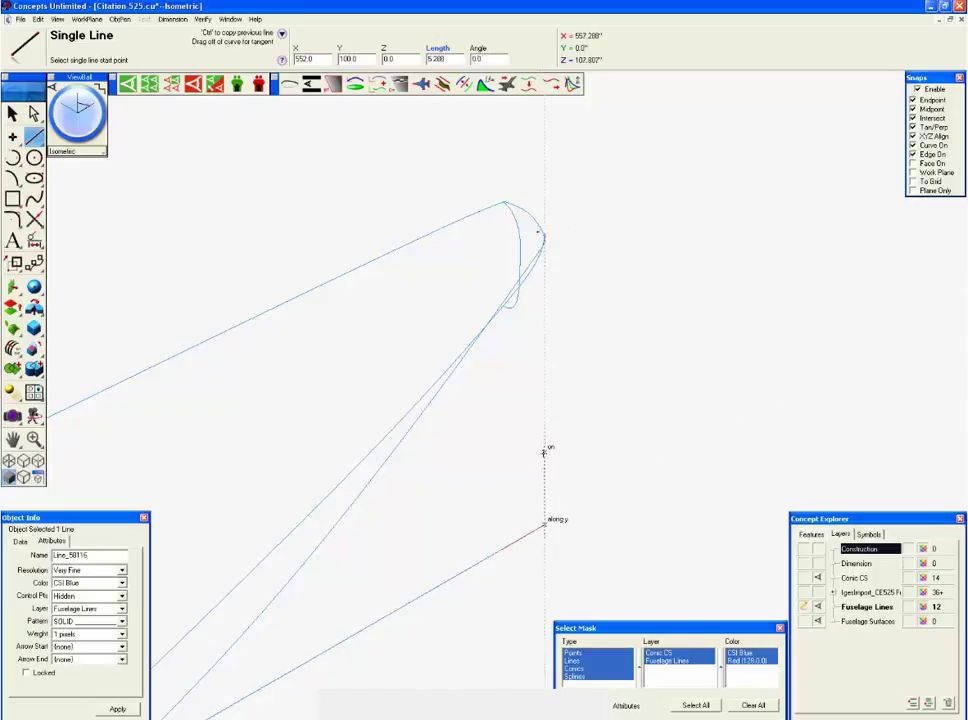
{"action": "key", "text": "ctrl+z"}
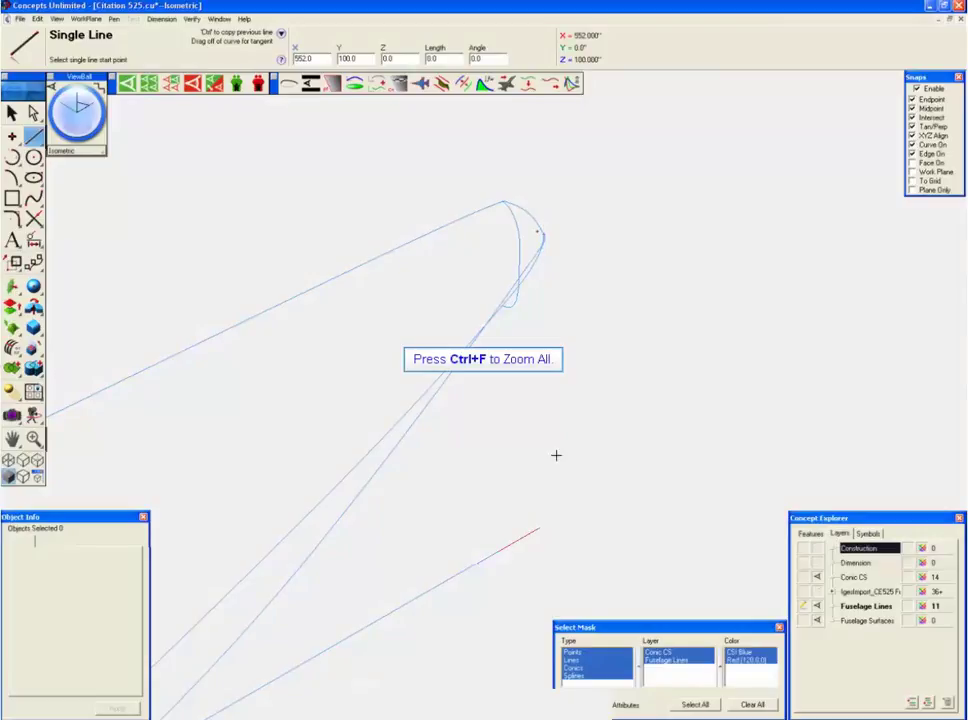
Fit the fuselage in view and draw a short standalone line, about 26 units, in empty space.
{"action": "key", "text": "ctrl+f"}
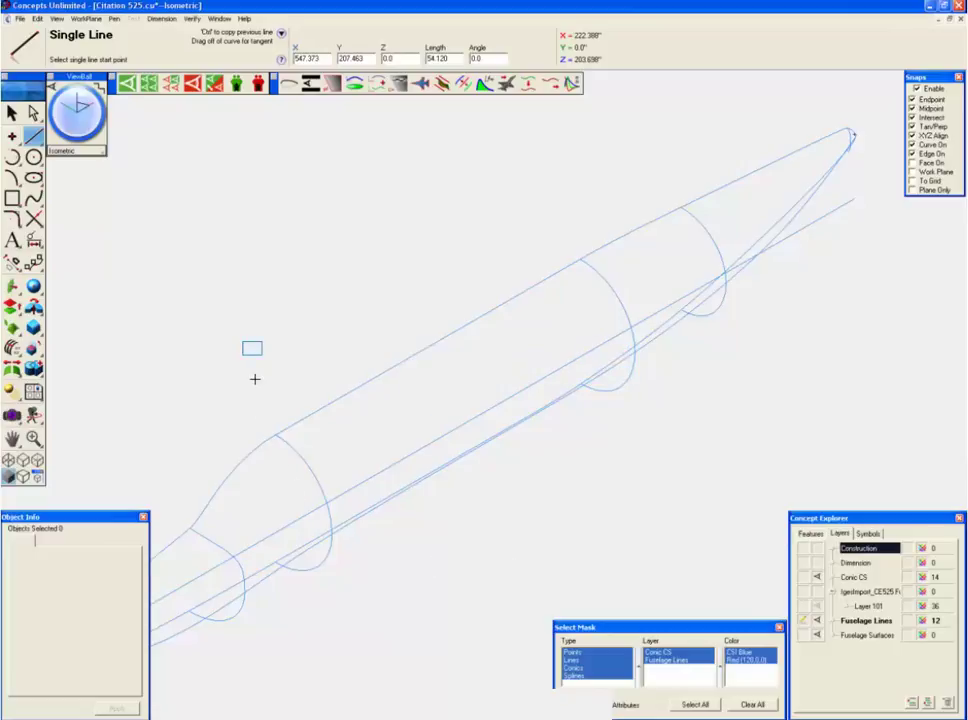
{"action": "left_click", "coordinate": [256, 344]}
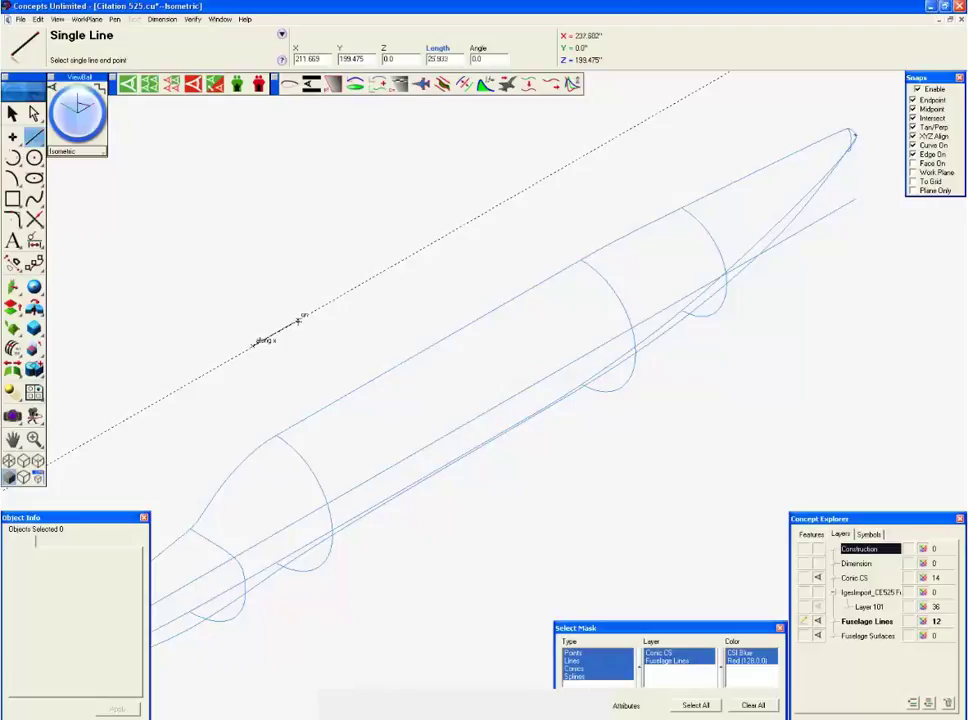
{"action": "left_click", "coordinate": [296, 320]}
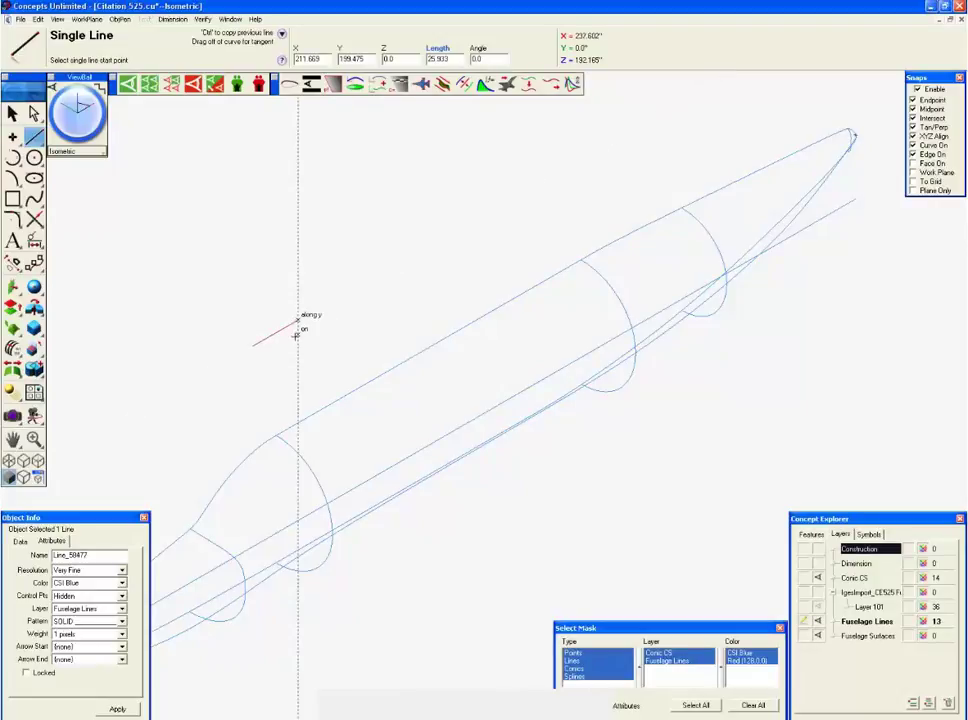
{"action": "right_click", "coordinate": [74, 151]}
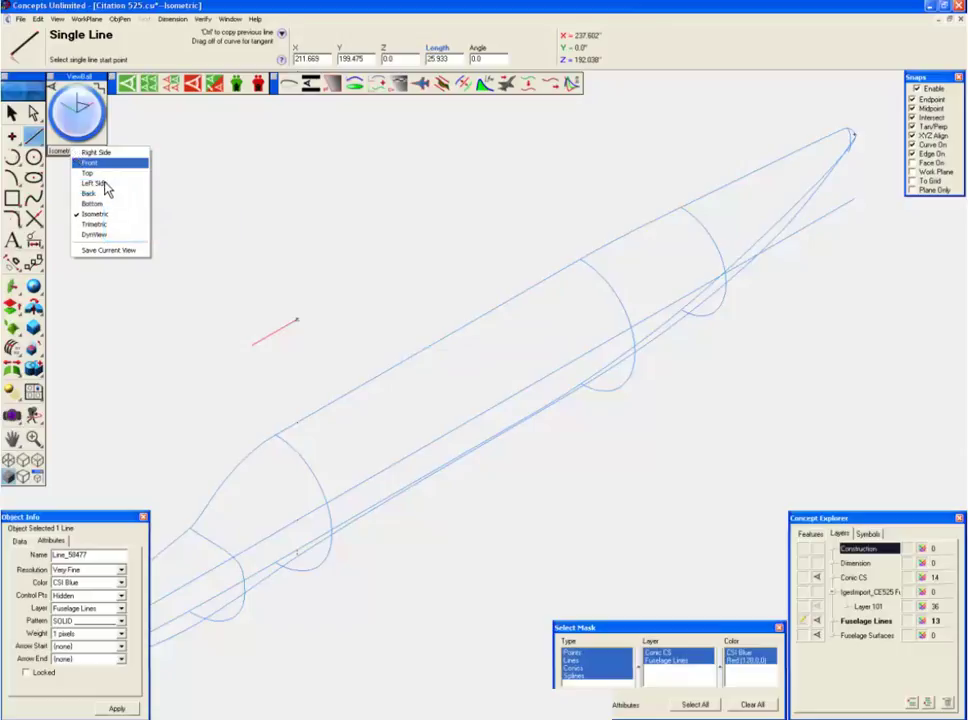
In the left side view, angle the reference line and draw a short line perpendicular to it.
{"action": "left_click", "coordinate": [107, 188]}
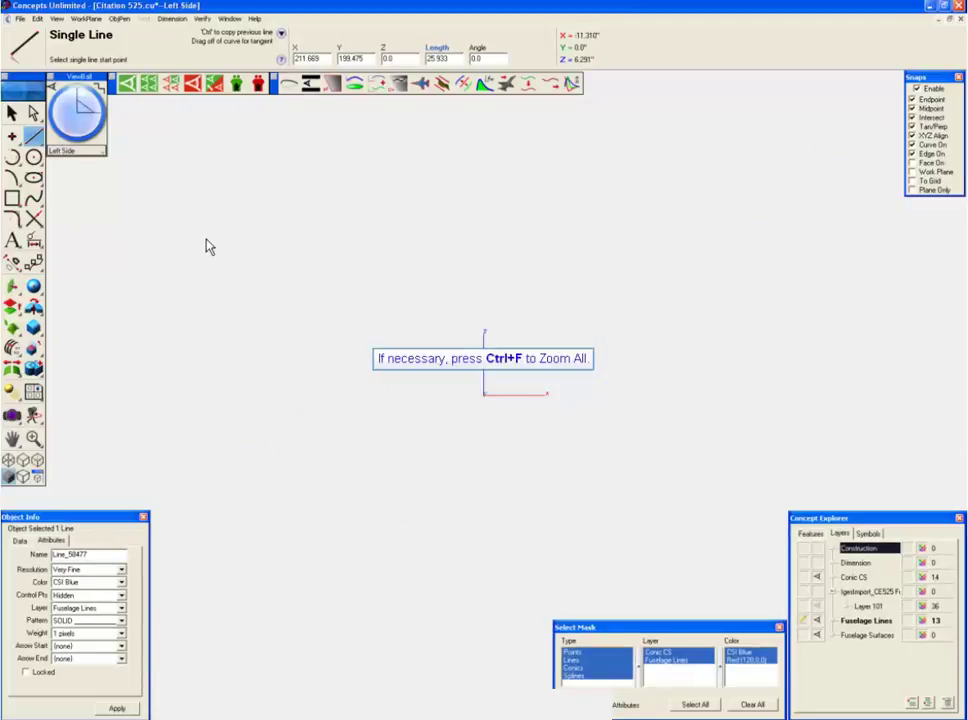
{"action": "key", "text": "ctrl+f"}
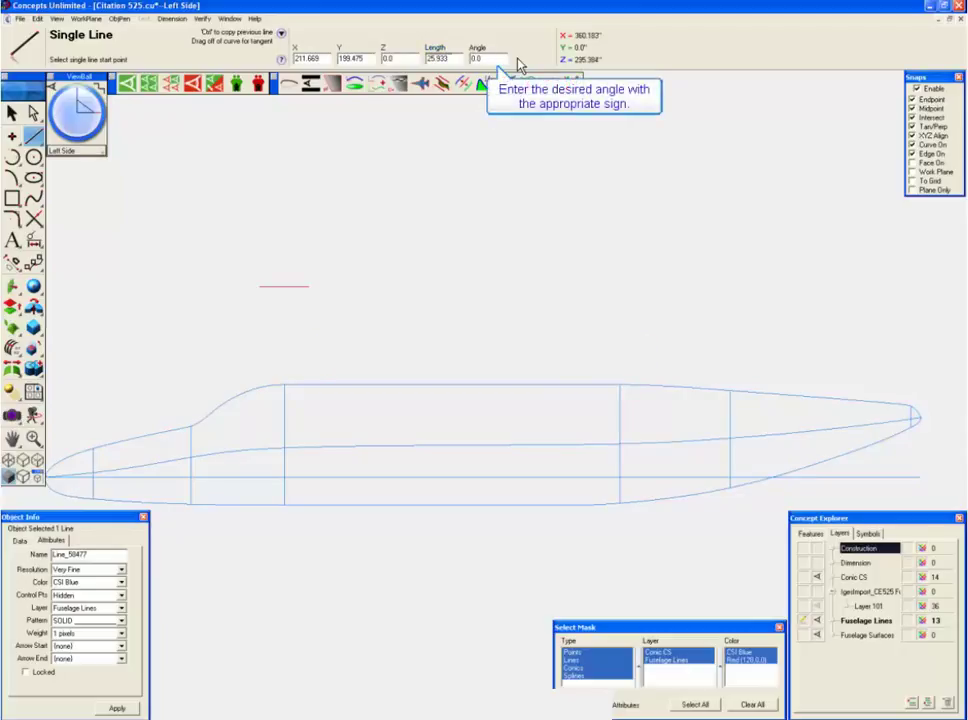
{"action": "type", "text": "-7"}
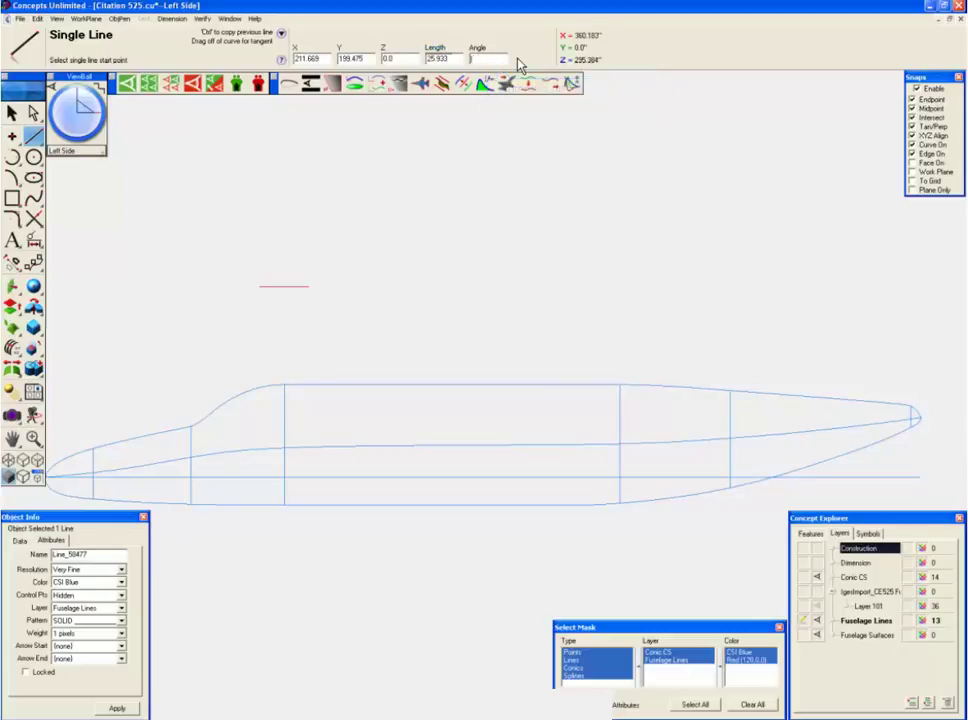
{"action": "type", "text": "0"}
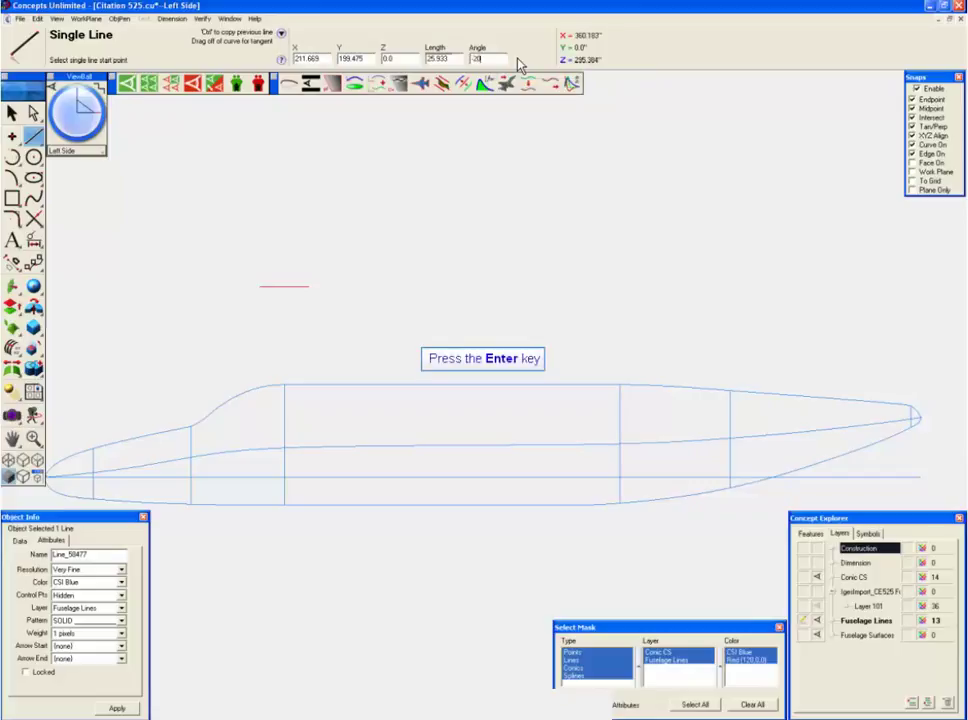
{"action": "key", "text": "Return"}
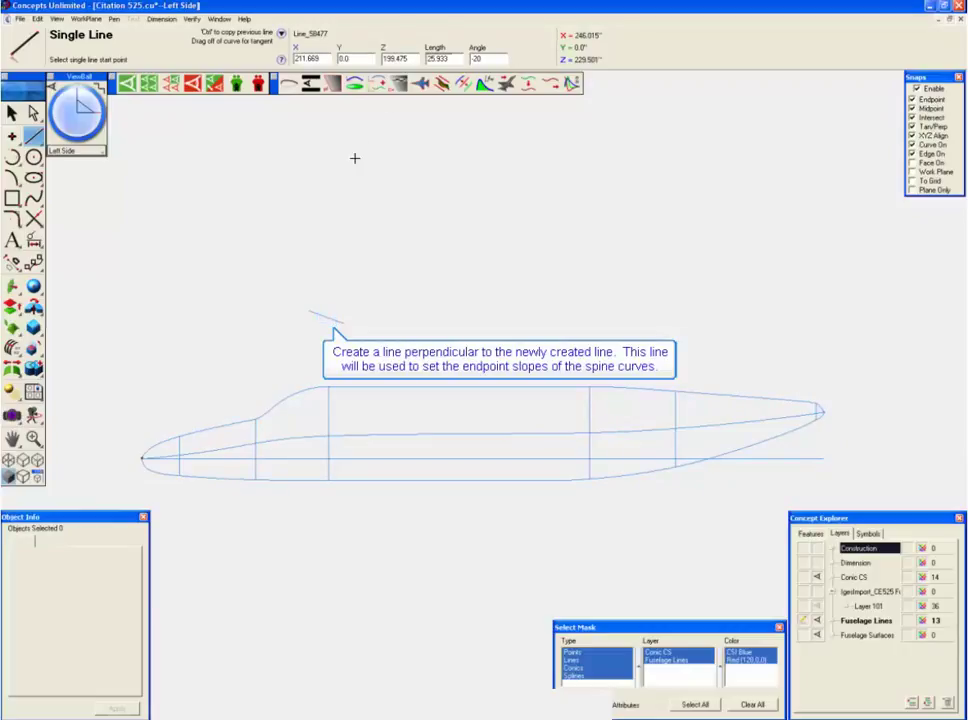
{"action": "left_click", "coordinate": [328, 315]}
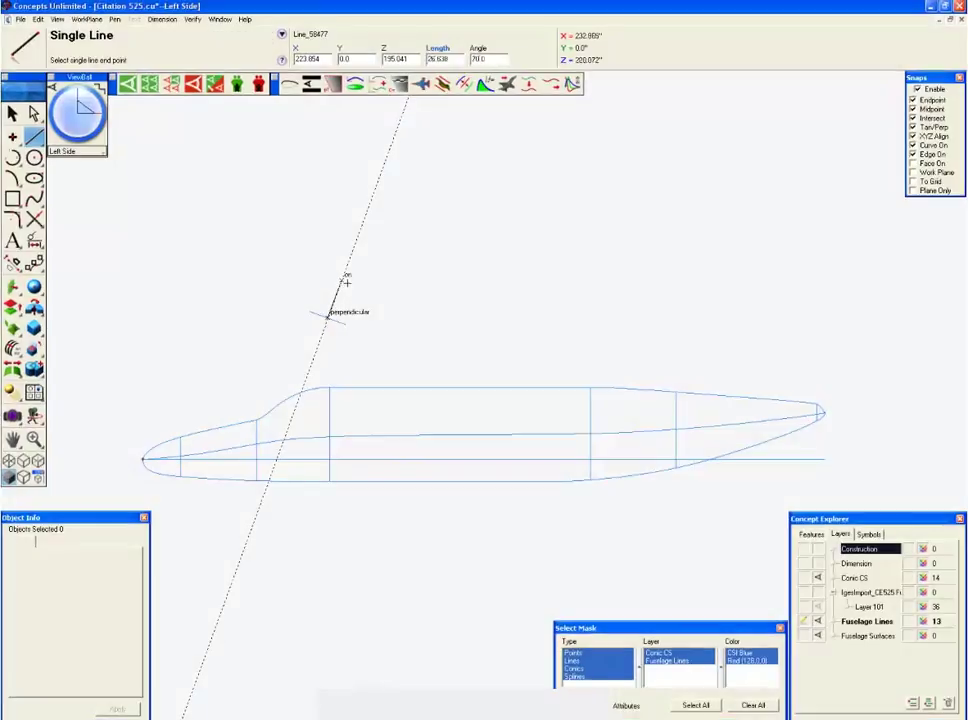
{"action": "left_click", "coordinate": [346, 283]}
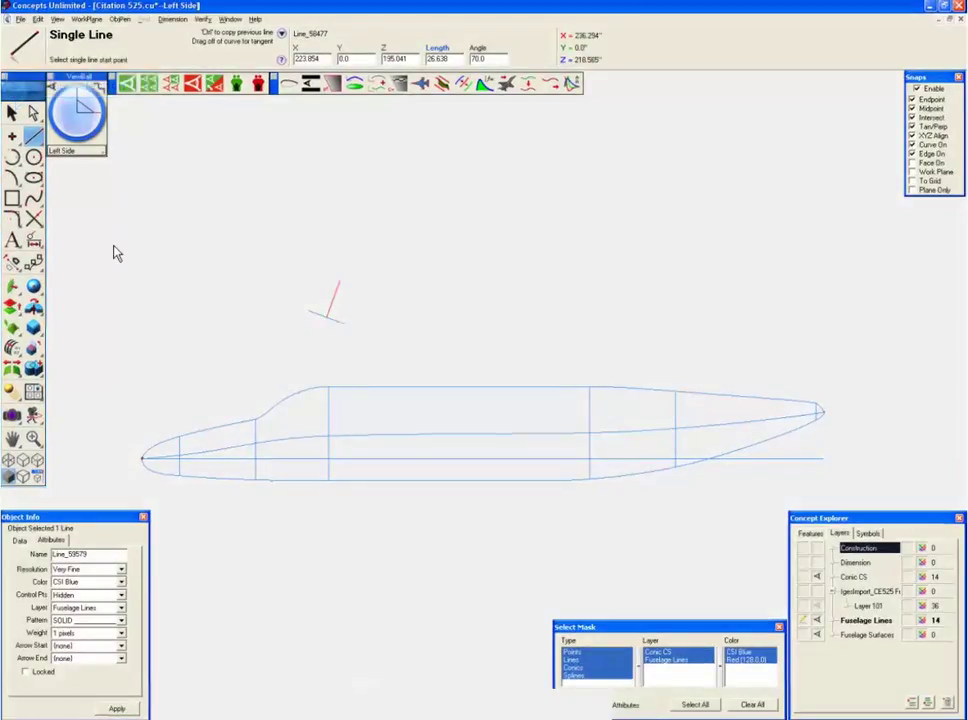
Move the perpendicular line's midpoint onto the first line's midpoint and select both lines.
{"action": "left_click", "coordinate": [13, 110]}
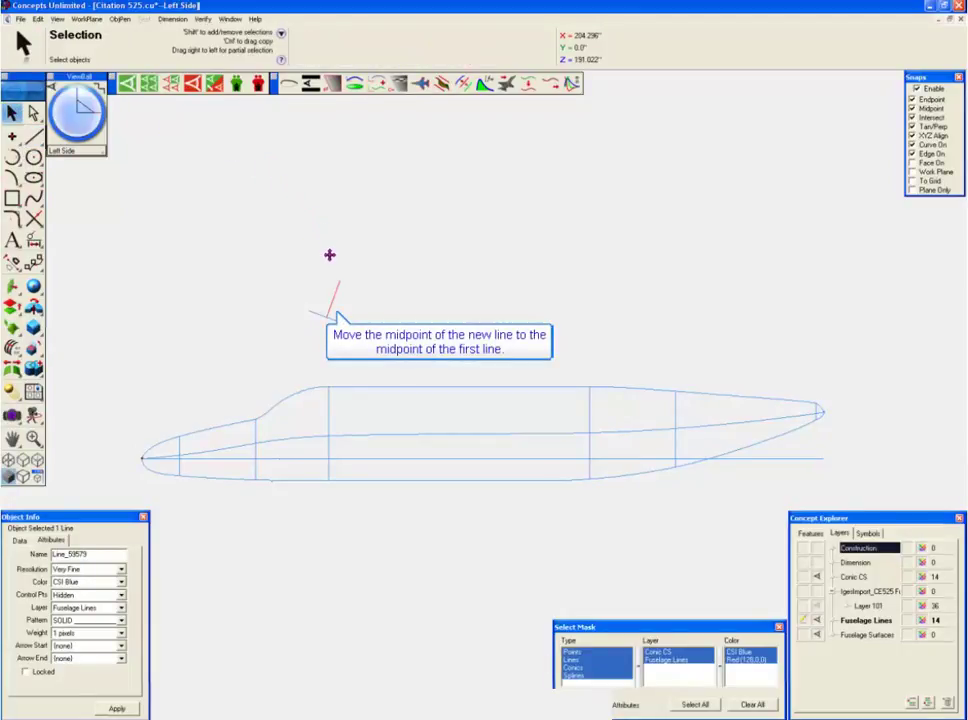
{"action": "left_click_drag", "start_coordinate": [334, 299], "coordinate": [331, 315]}
{"action": "left_click", "coordinate": [331, 315]}
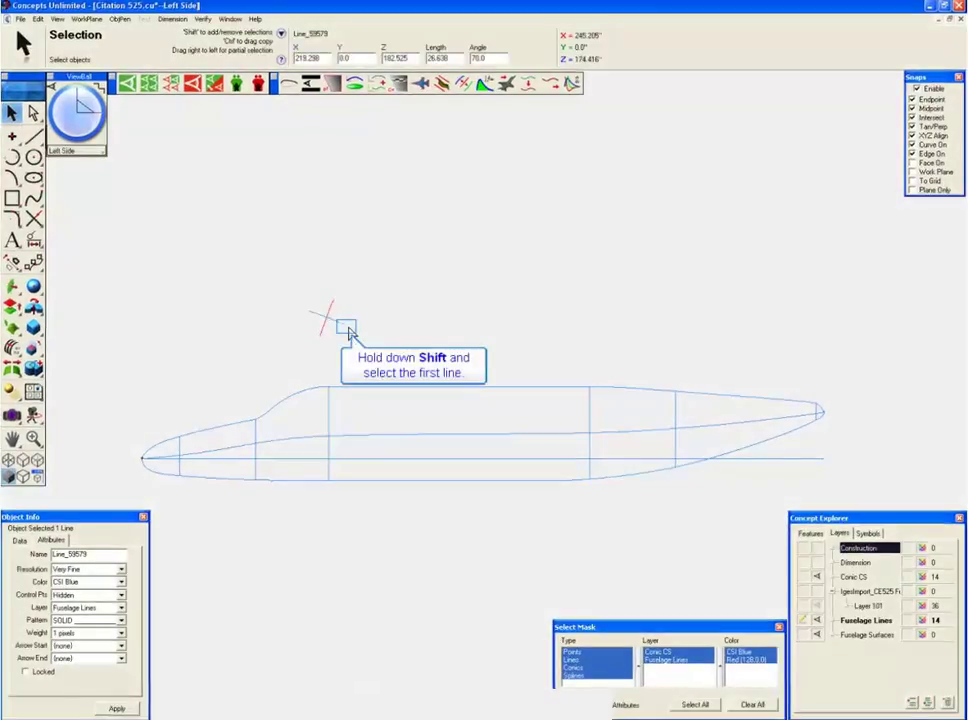
{"action": "left_click", "coordinate": [347, 330], "text": "shift"}
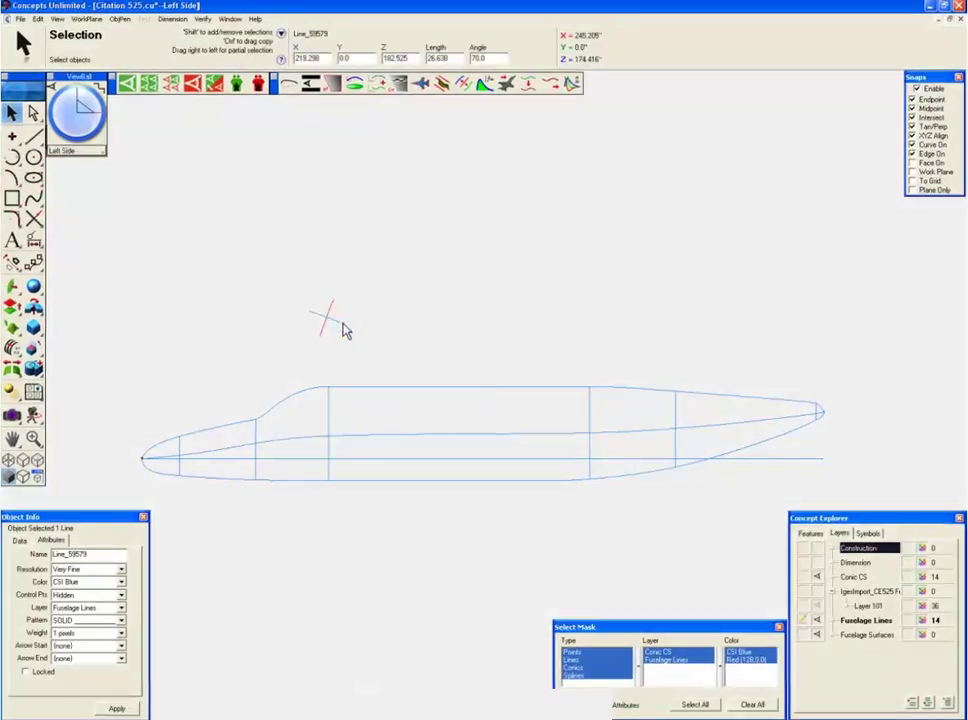
In isometric view, move the reference cross onto the fuselage wireframe near the nose.
{"action": "right_click", "coordinate": [71, 162]}
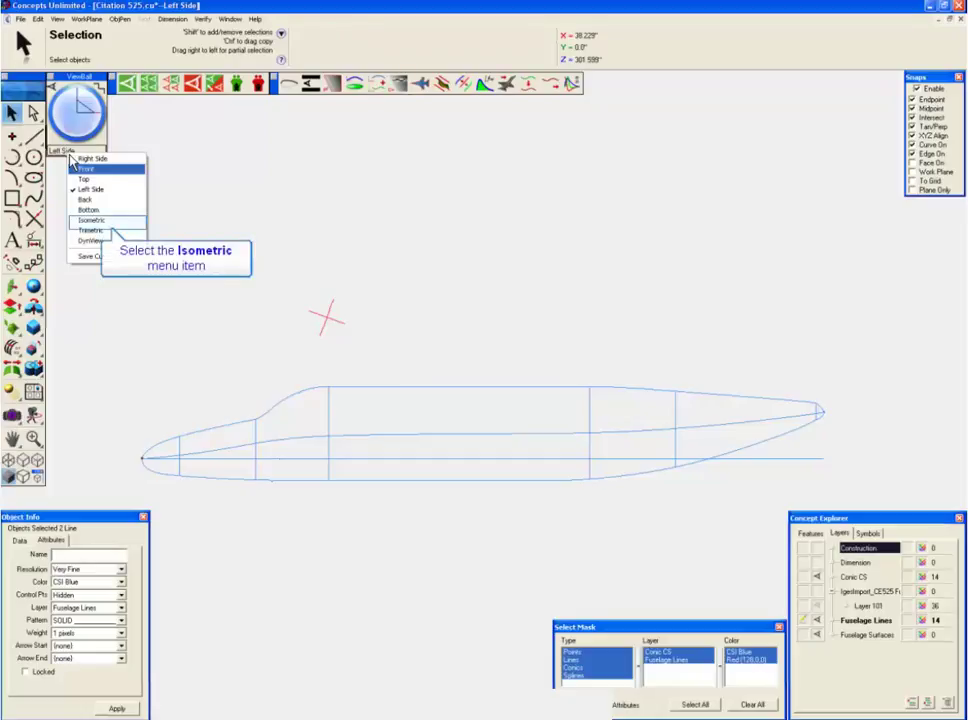
{"action": "left_click", "coordinate": [96, 221]}
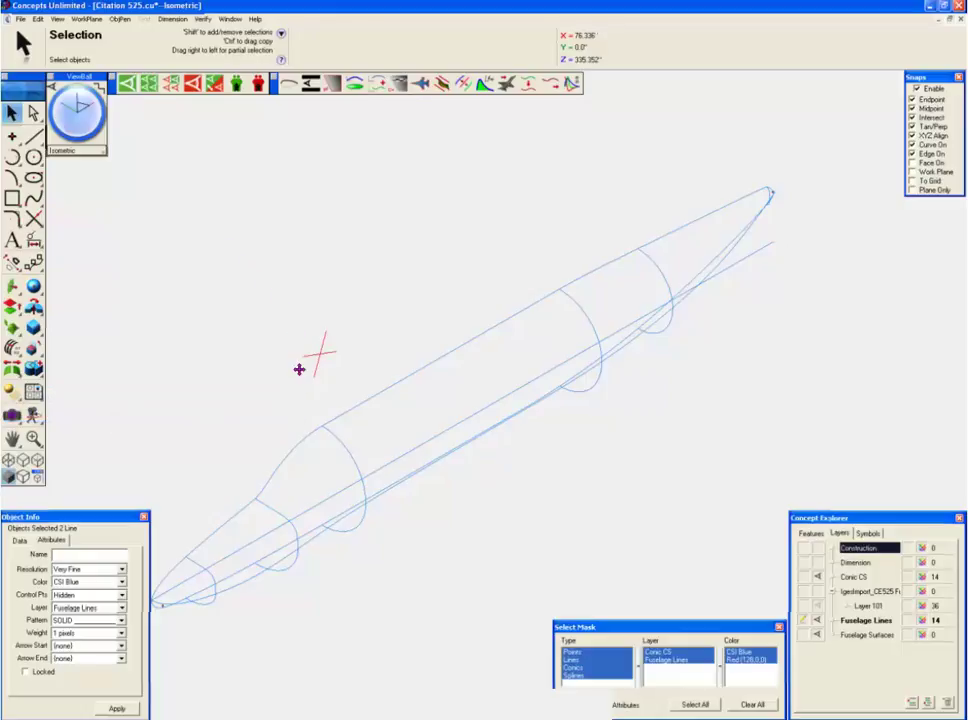
{"action": "left_click_drag", "start_coordinate": [312, 362], "coordinate": [262, 505]}
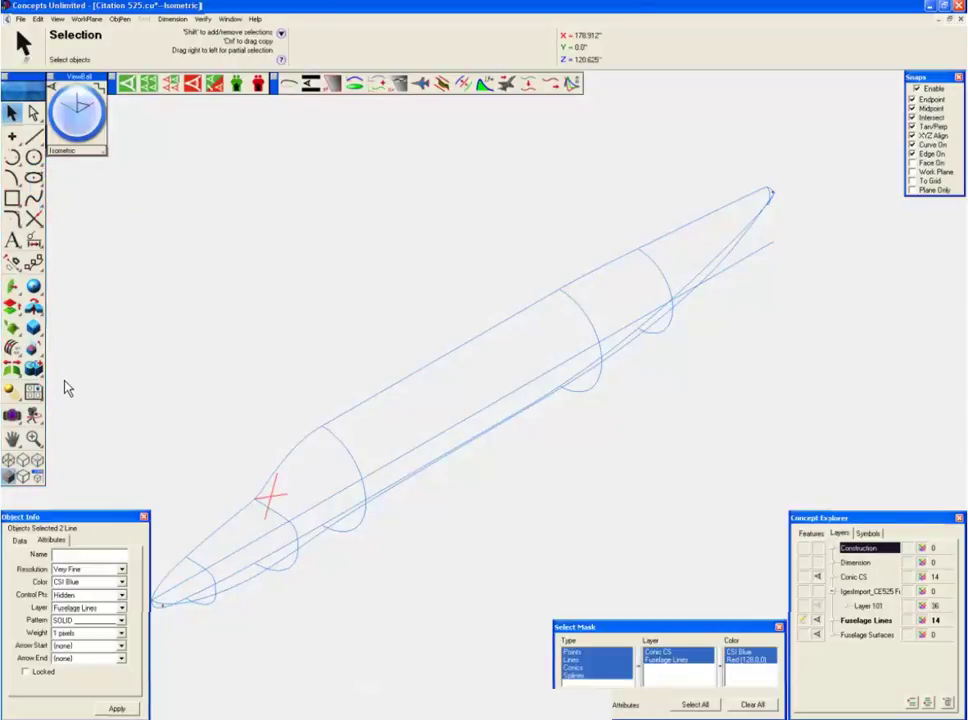
{"action": "left_click", "coordinate": [33, 198]}
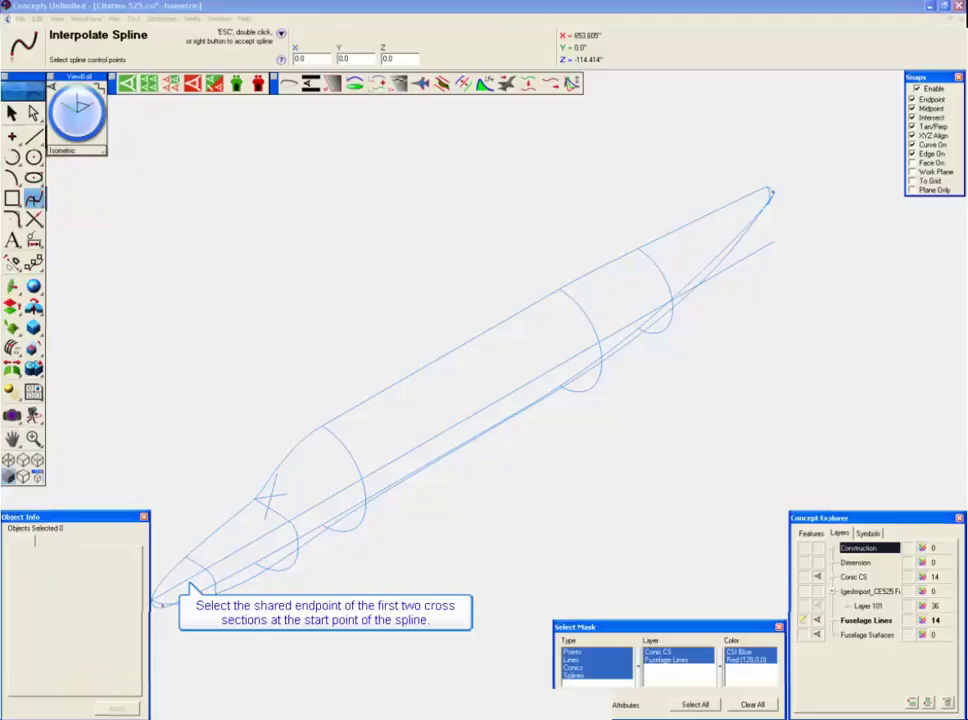
Draw an interpolated spine spline from the nose endpoint to the reference cross, then start a second one from its end.
{"action": "left_click", "coordinate": [186, 583]}
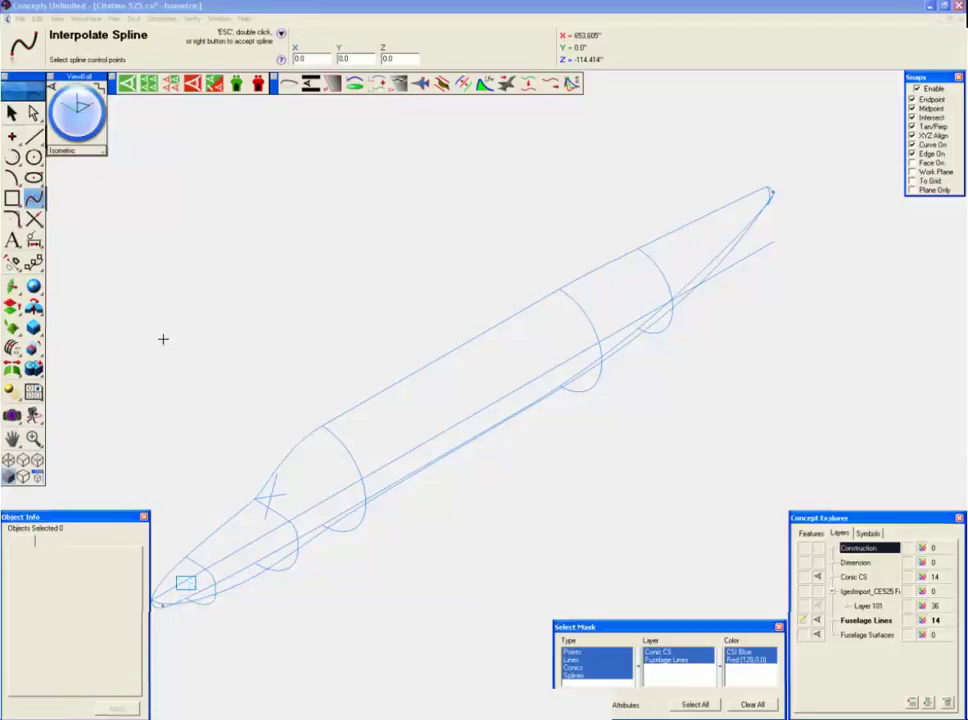
{"action": "left_click", "coordinate": [186, 583]}
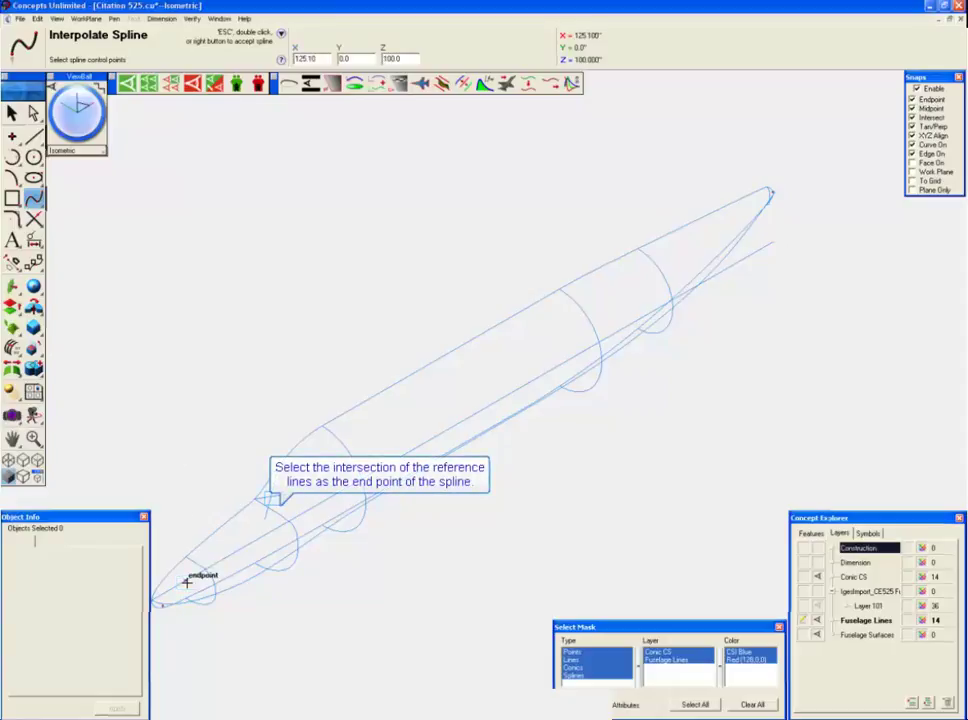
{"action": "left_click", "coordinate": [275, 497]}
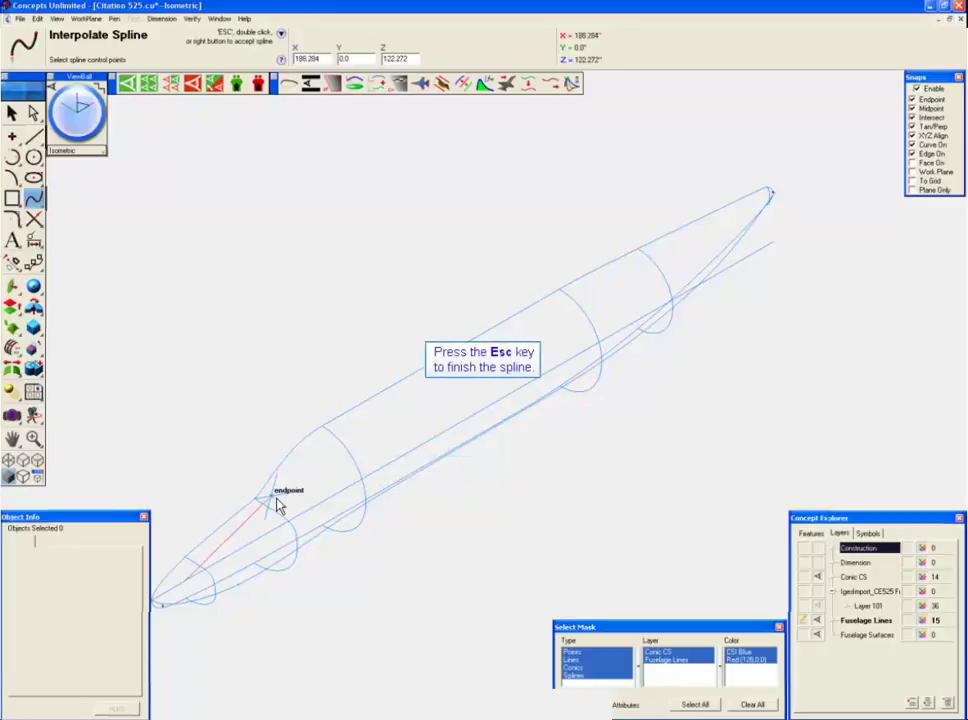
{"action": "key", "text": "Escape"}
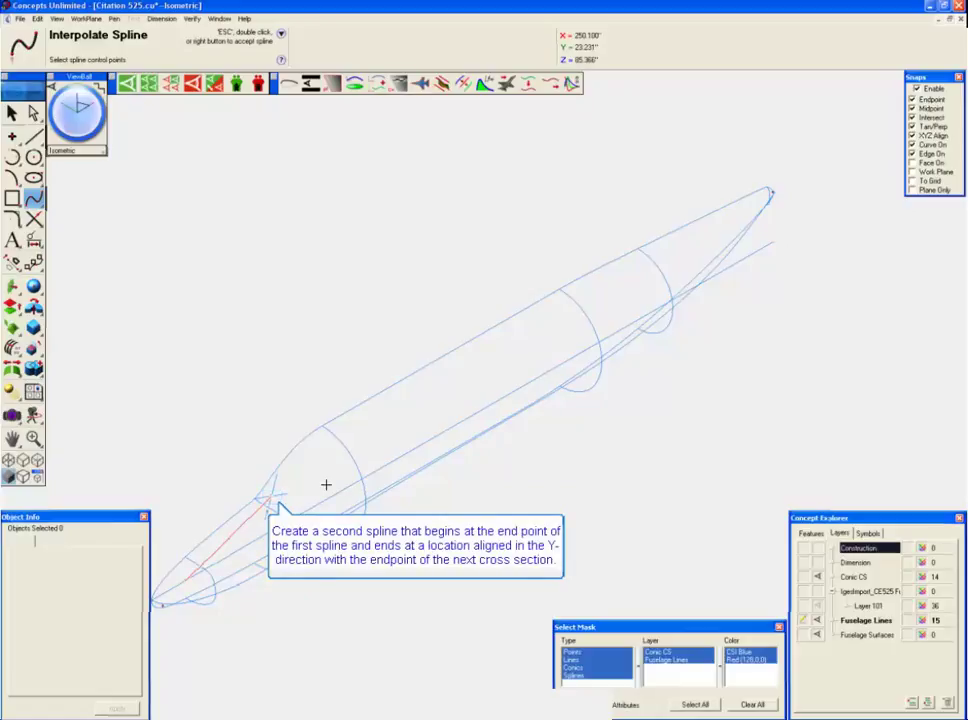
{"action": "left_click", "coordinate": [273, 495]}
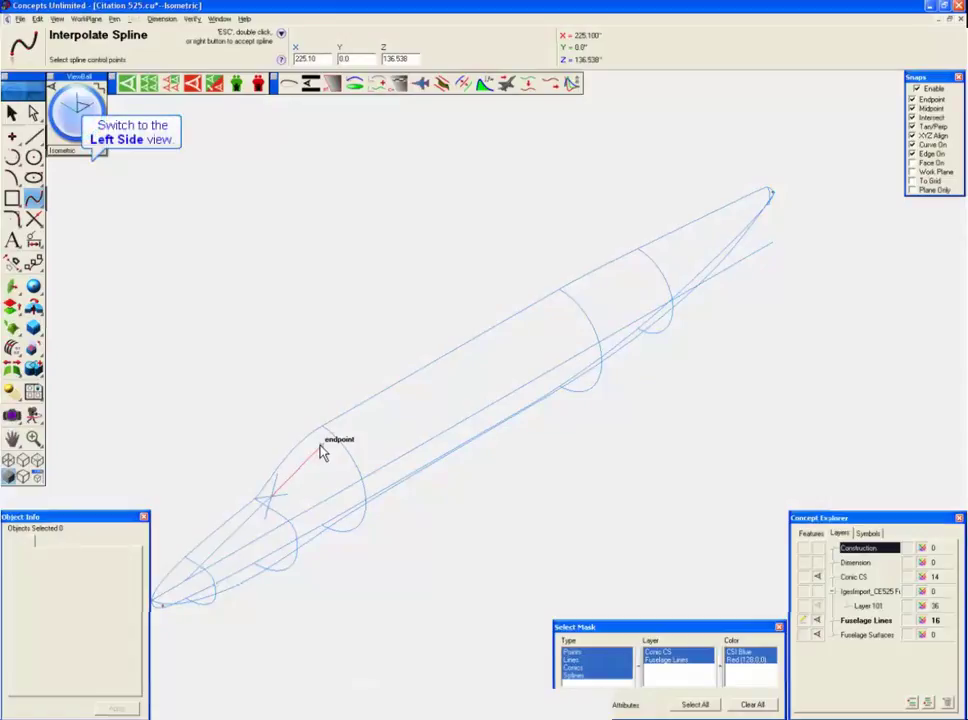
{"action": "left_click", "coordinate": [82, 150]}
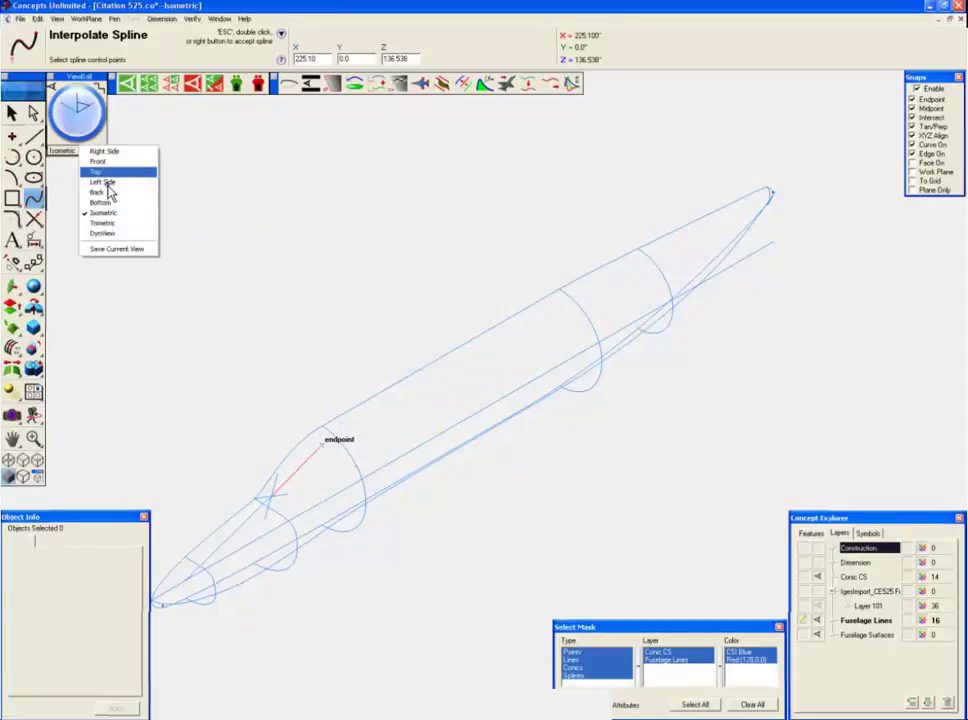
In the left side view, set both spine splines' control points to Visible.
{"action": "left_click", "coordinate": [104, 182]}
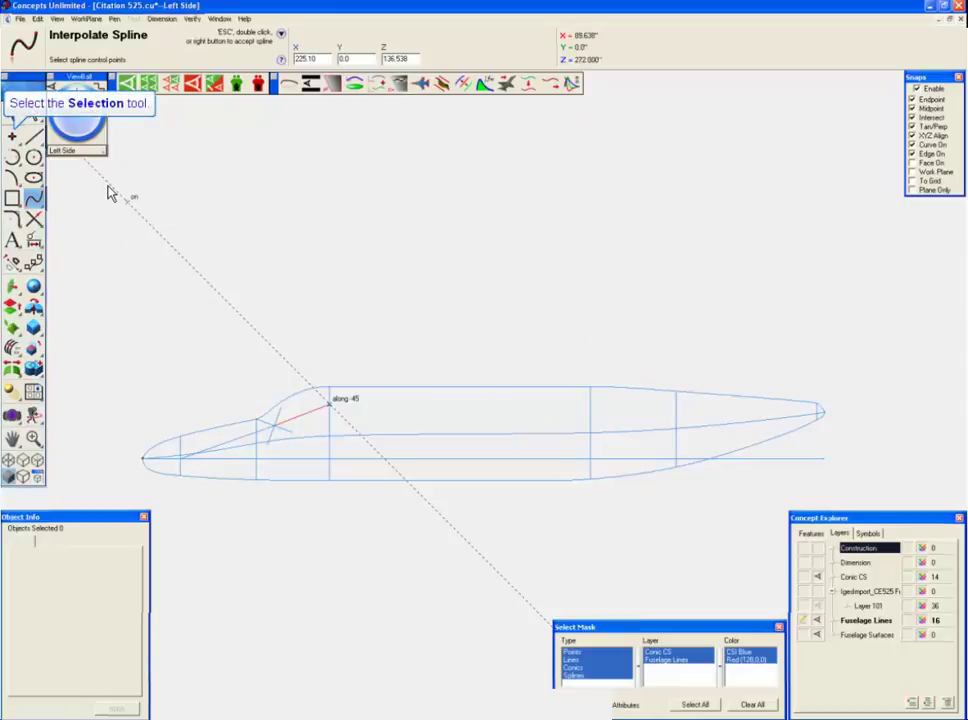
{"action": "left_click", "coordinate": [12, 113]}
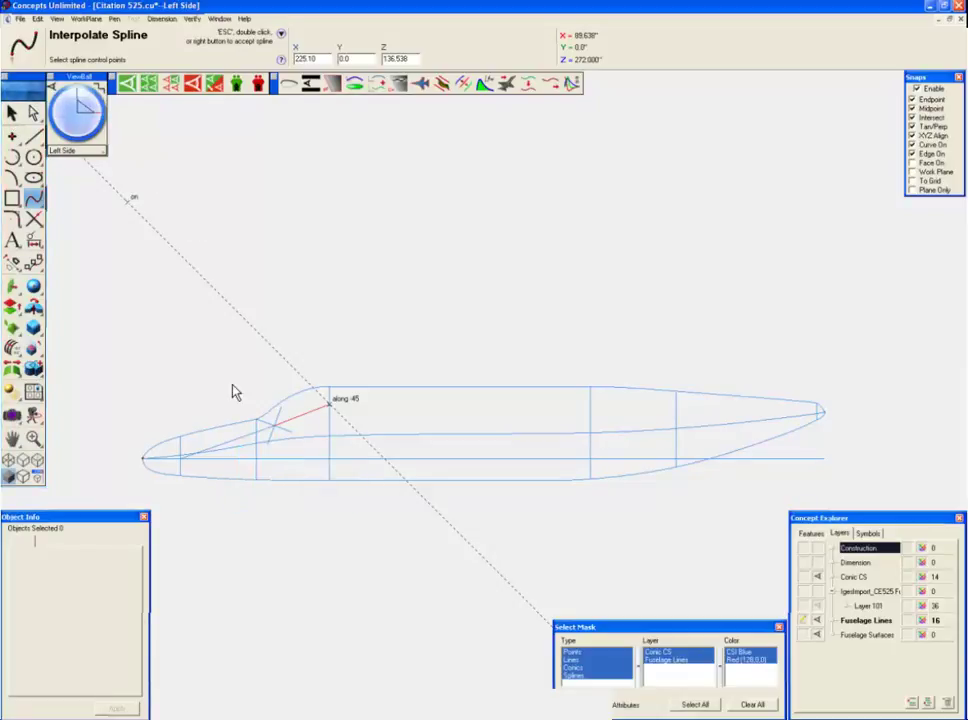
{"action": "left_click", "coordinate": [237, 451], "text": "shift"}
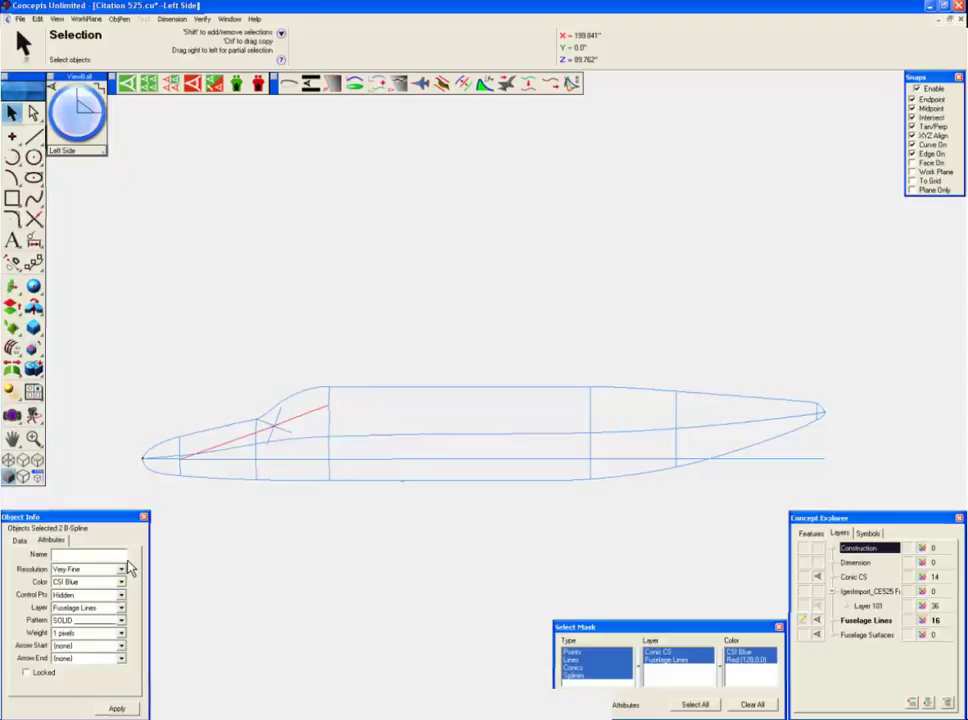
{"action": "left_click", "coordinate": [121, 595]}
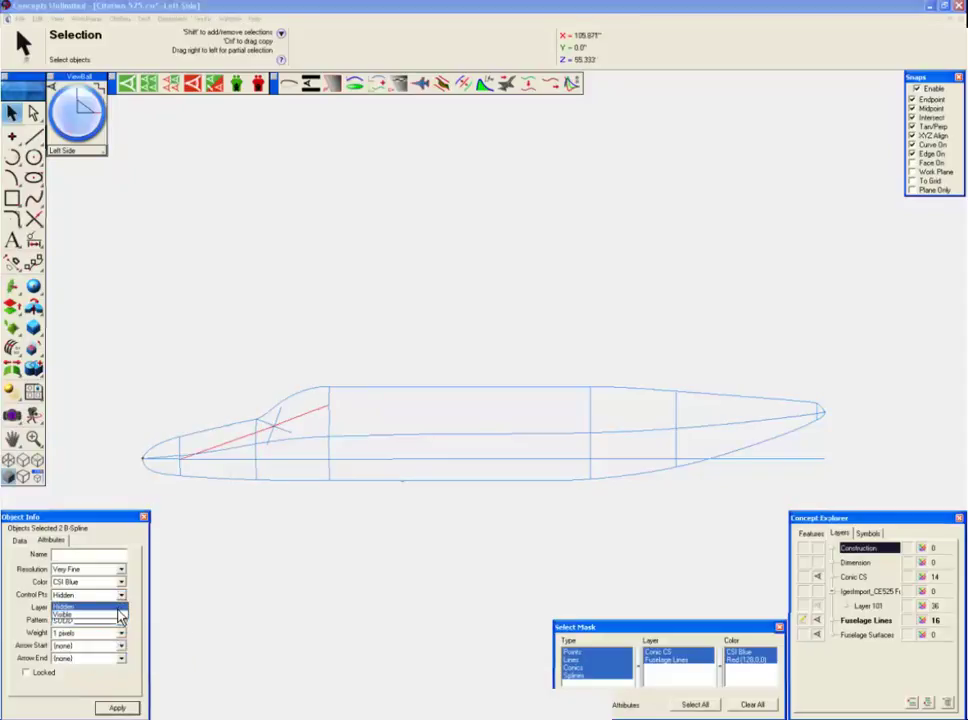
{"action": "left_click", "coordinate": [119, 614]}
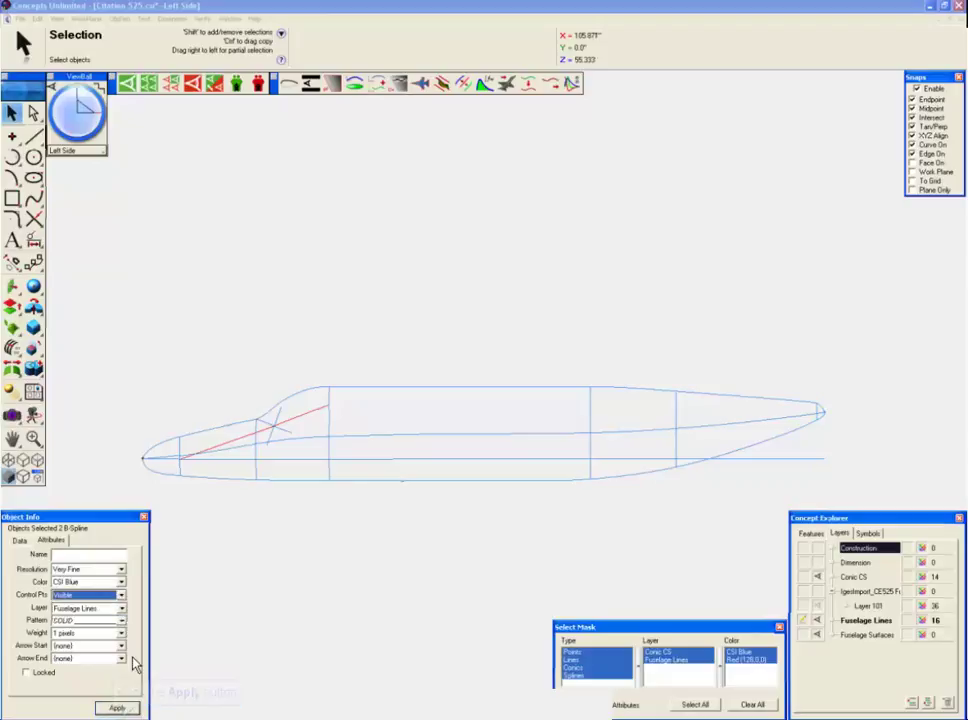
{"action": "left_click", "coordinate": [133, 707]}
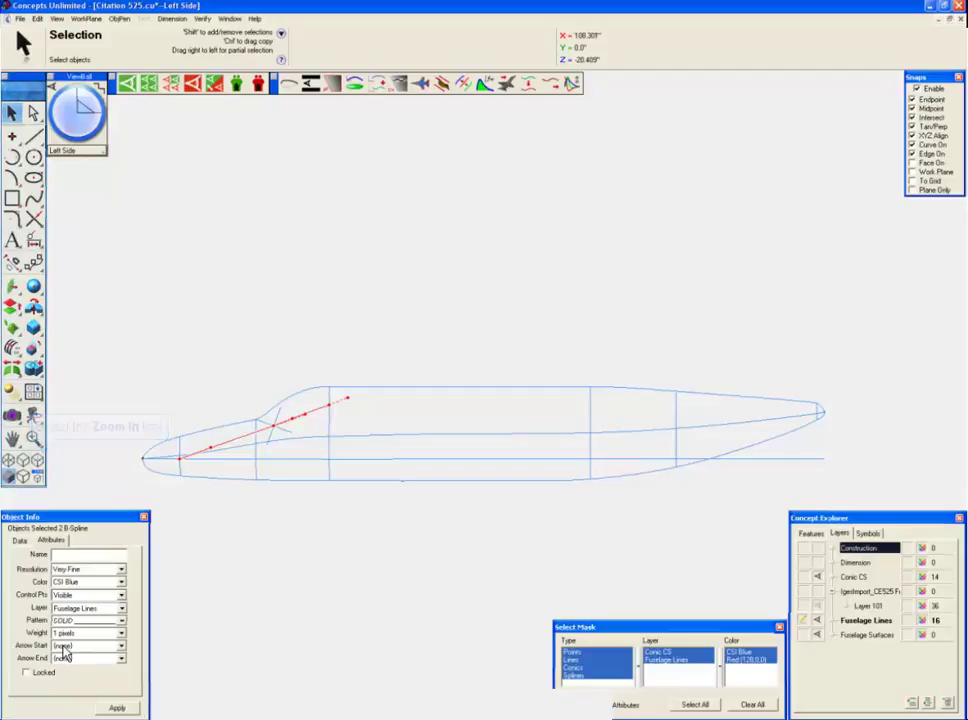
Zoom in on the first spline's start and drag its start slope point level with the start point.
{"action": "left_click", "coordinate": [33, 438]}
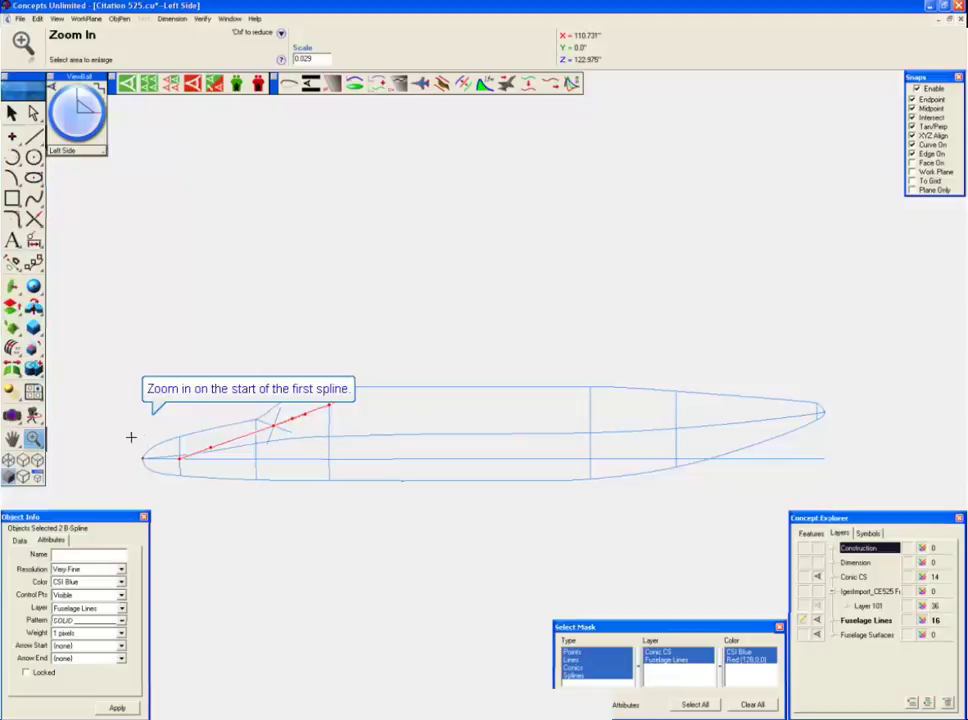
{"action": "left_click_drag", "start_coordinate": [145, 418], "coordinate": [243, 488]}
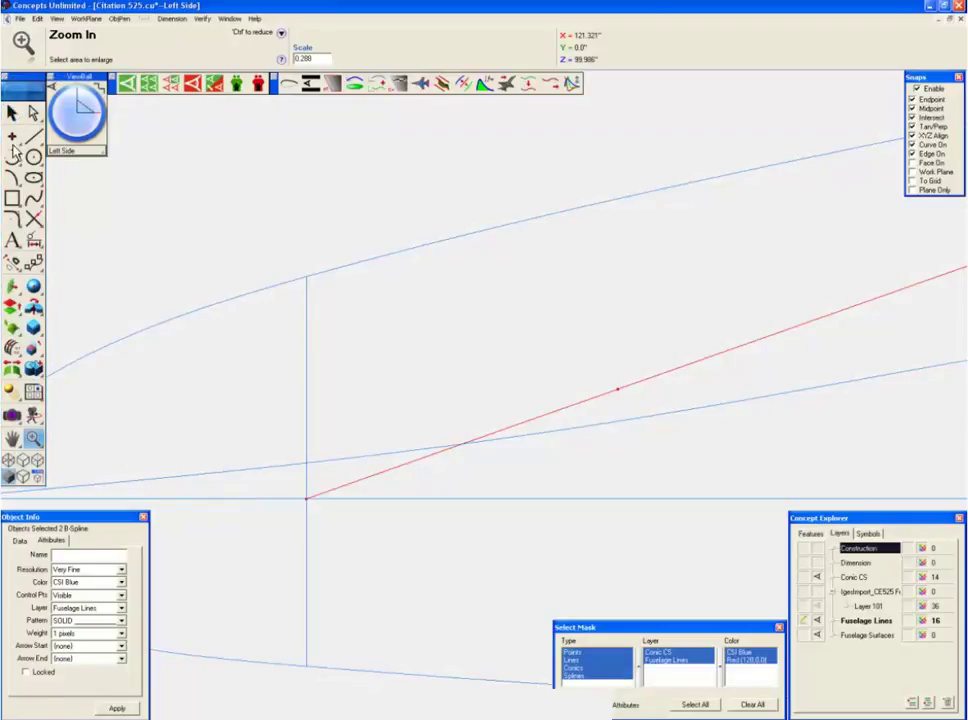
{"action": "left_click", "coordinate": [12, 113]}
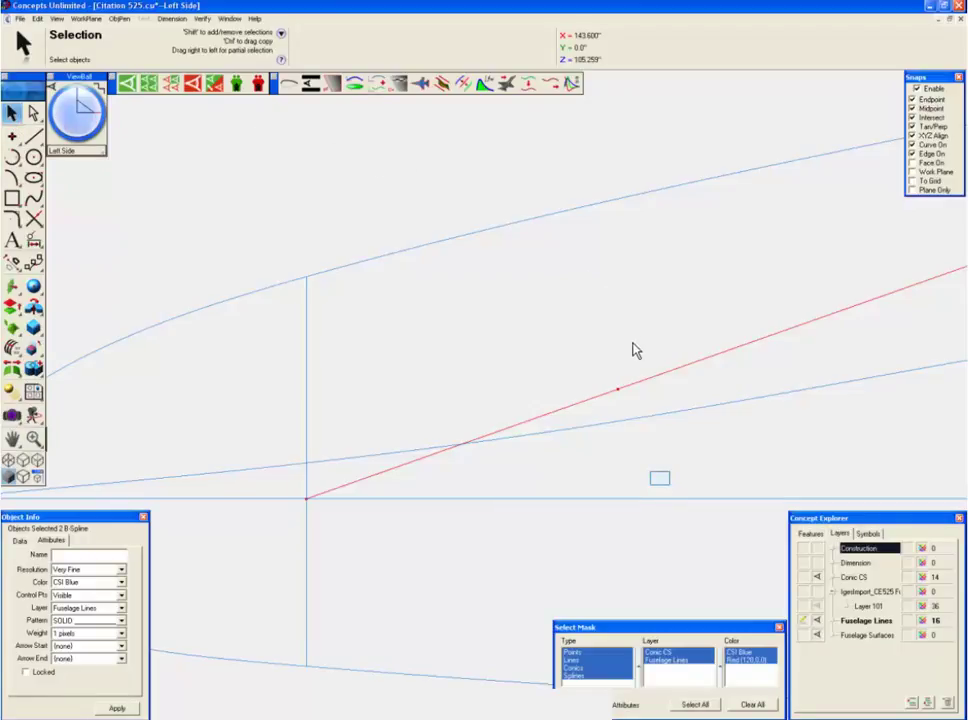
{"action": "left_click", "coordinate": [663, 485]}
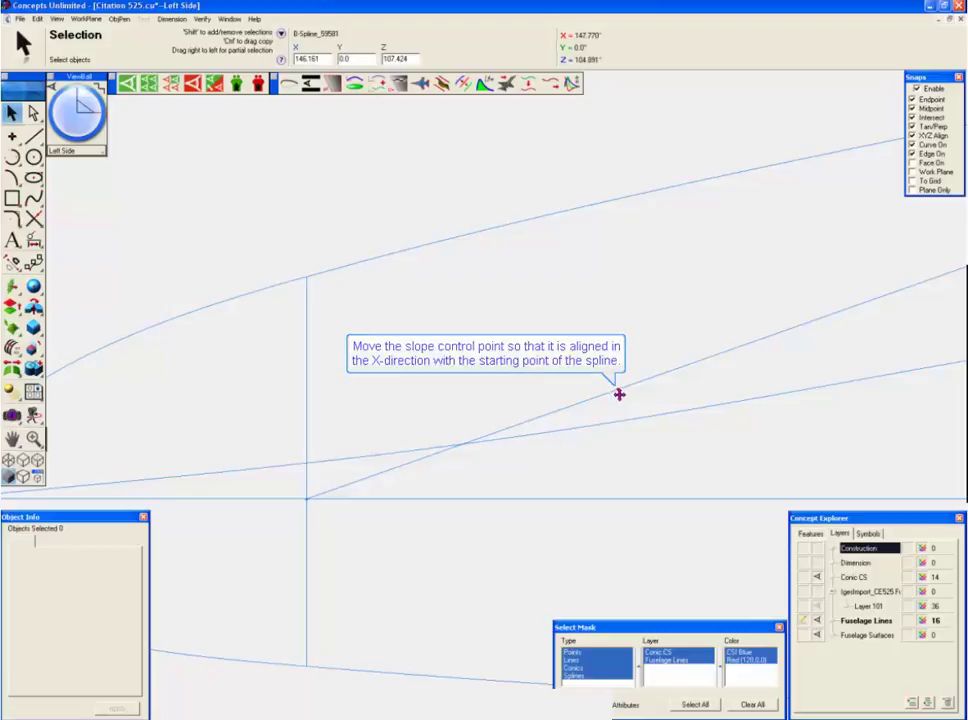
{"action": "left_click_drag", "start_coordinate": [617, 398], "coordinate": [615, 497]}
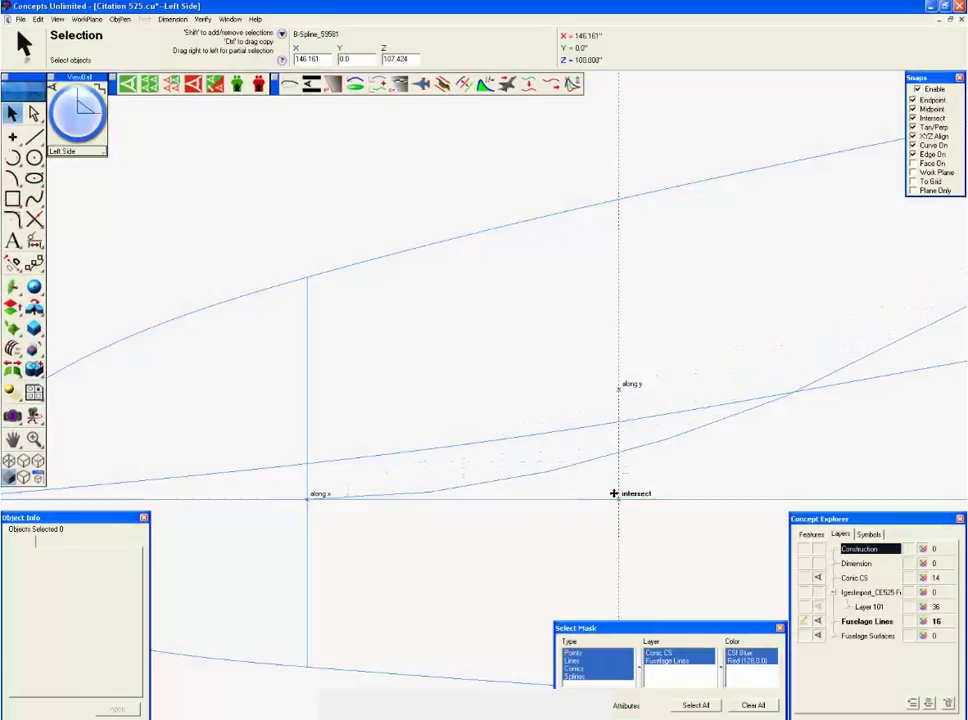
Pan the view to bring the first spline's far end into view.
{"action": "key", "text": "space"}
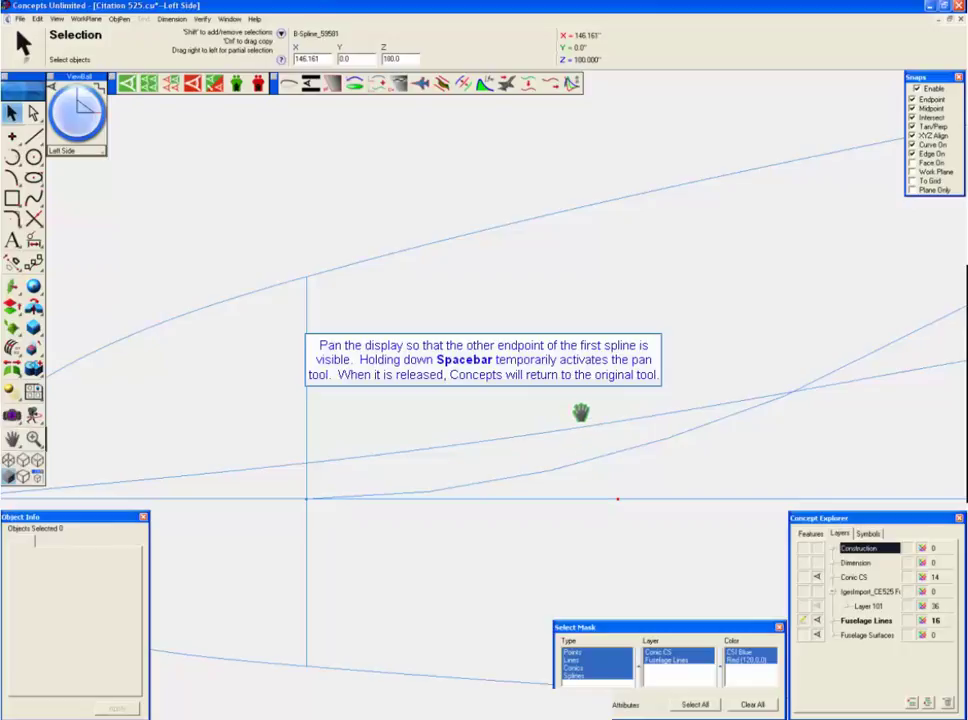
{"action": "mouse_move", "coordinate": [580, 361]}
{"action": "left_mouse_down"}
{"action": "mouse_move", "coordinate": [177, 396]}
{"action": "mouse_move", "coordinate": [26, 450]}
{"action": "left_mouse_up"}
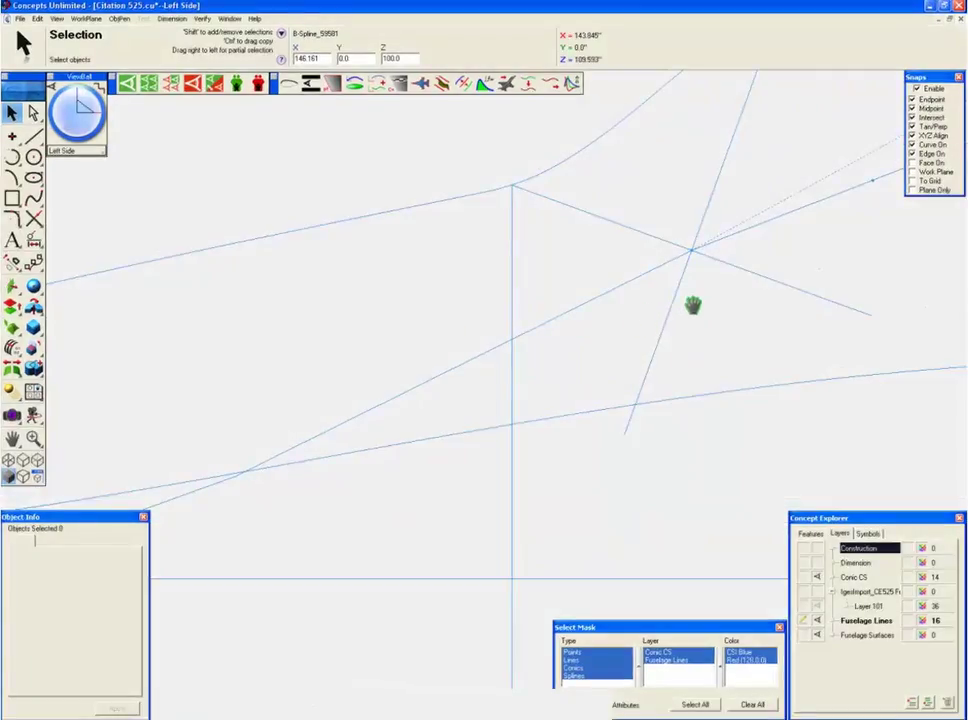
{"action": "left_click_drag", "start_coordinate": [712, 288], "coordinate": [359, 461]}
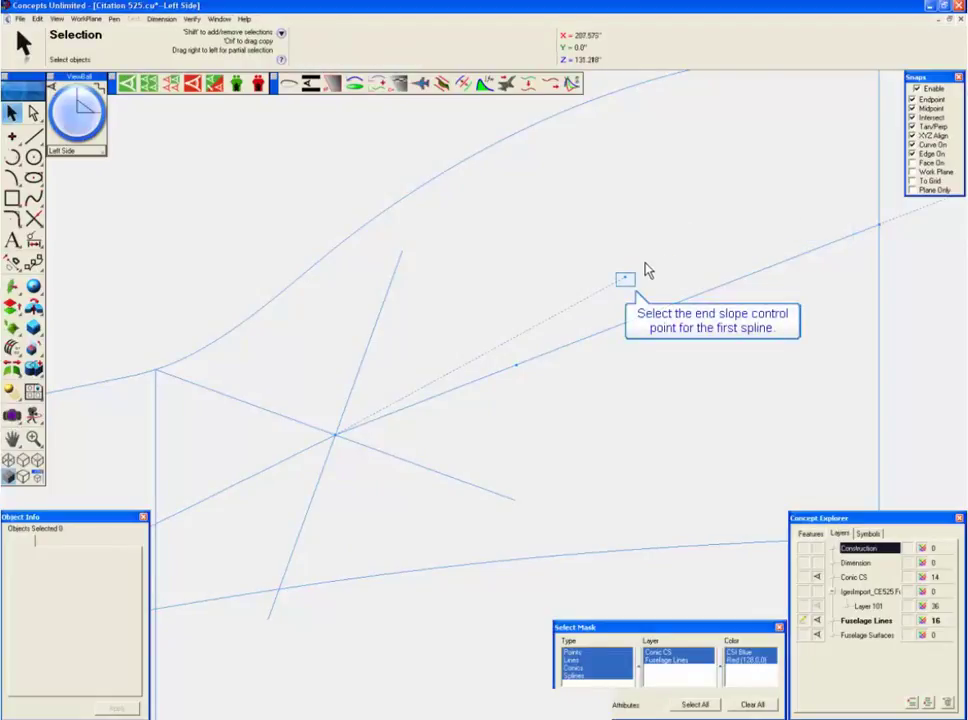
Move the first spline's end slope control point onto the perpendicular line's end.
{"action": "left_click", "coordinate": [626, 280]}
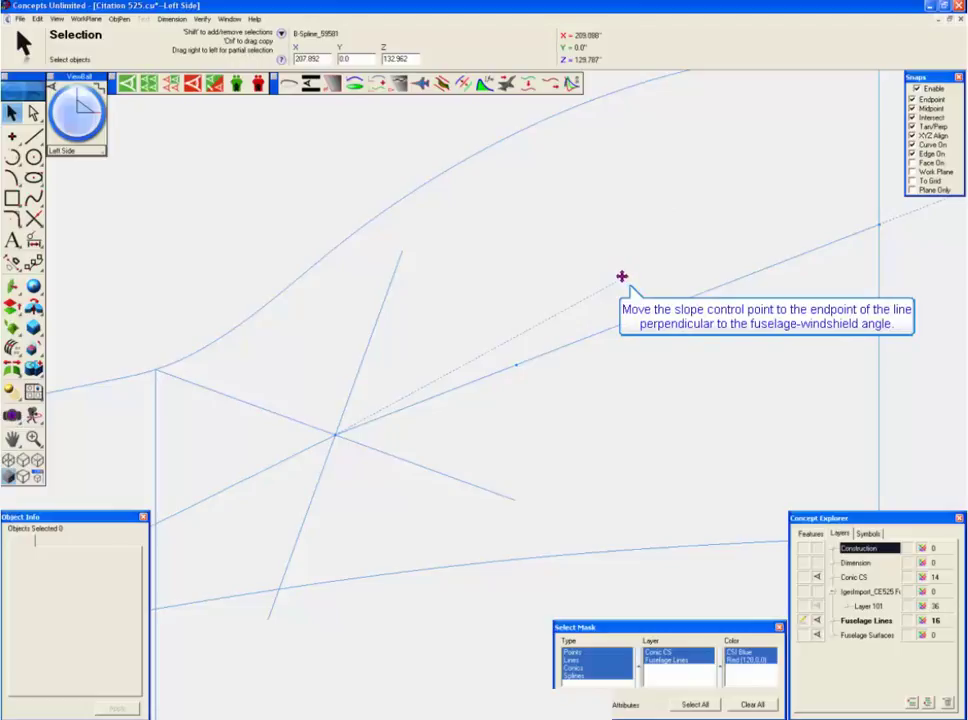
{"action": "mouse_move", "coordinate": [627, 281]}
{"action": "left_mouse_down"}
{"action": "mouse_move", "coordinate": [487, 254]}
{"action": "mouse_move", "coordinate": [405, 251]}
{"action": "left_mouse_up"}
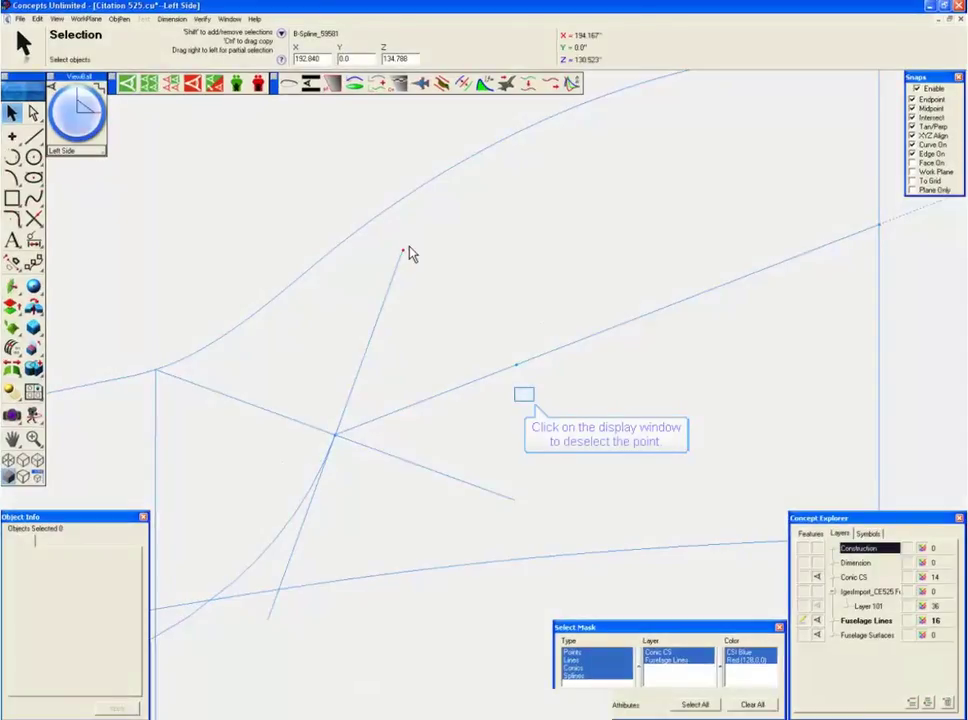
{"action": "left_click", "coordinate": [525, 396]}
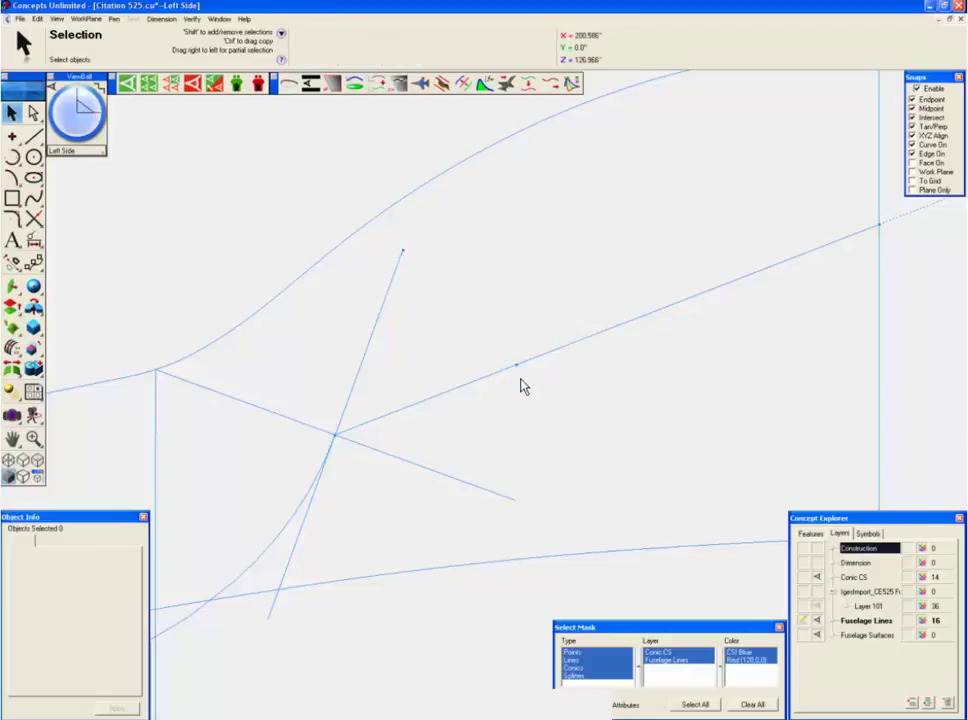
Snap the second spline's start slope point to the first's end slope point, and level its end slope point.
{"action": "left_click", "coordinate": [518, 367]}
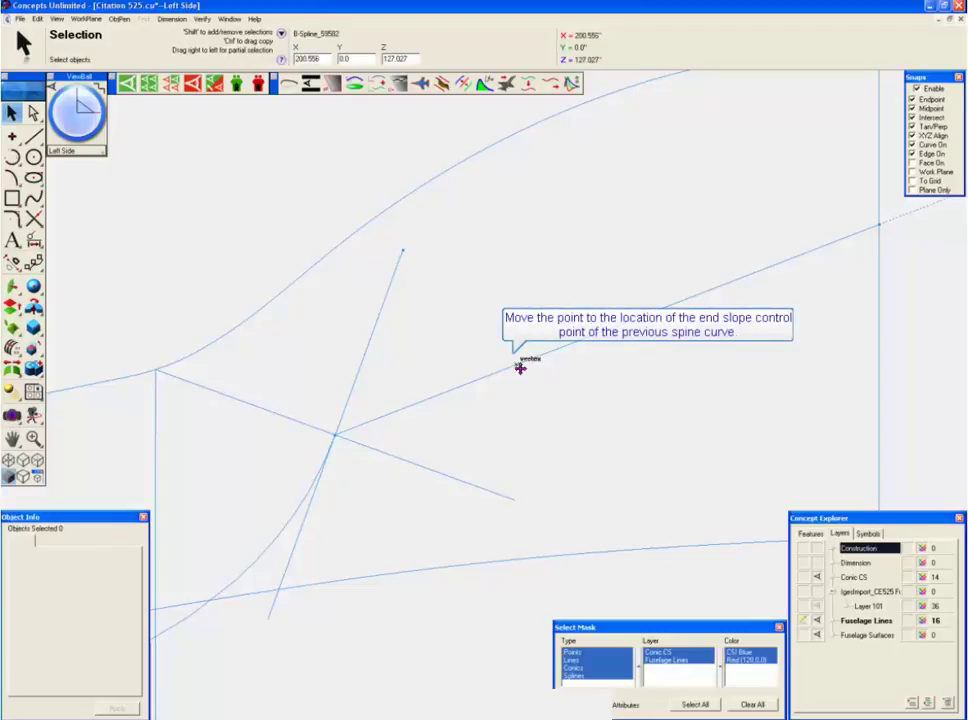
{"action": "left_click_drag", "start_coordinate": [520, 368], "coordinate": [403, 251]}
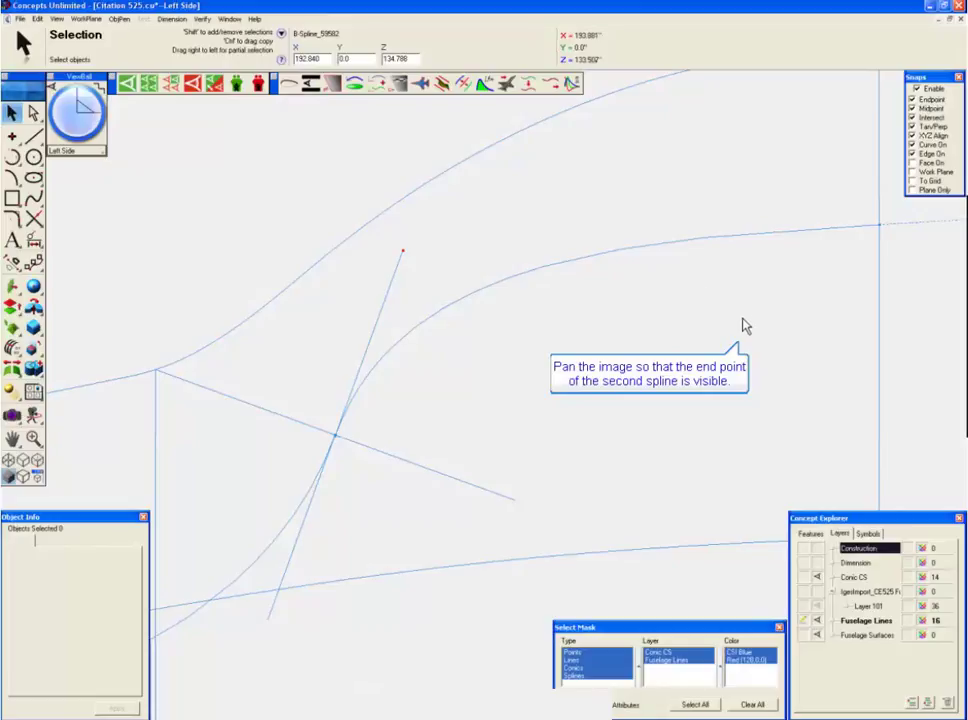
{"action": "middle_click_drag", "start_coordinate": [745, 325], "coordinate": [398, 353]}
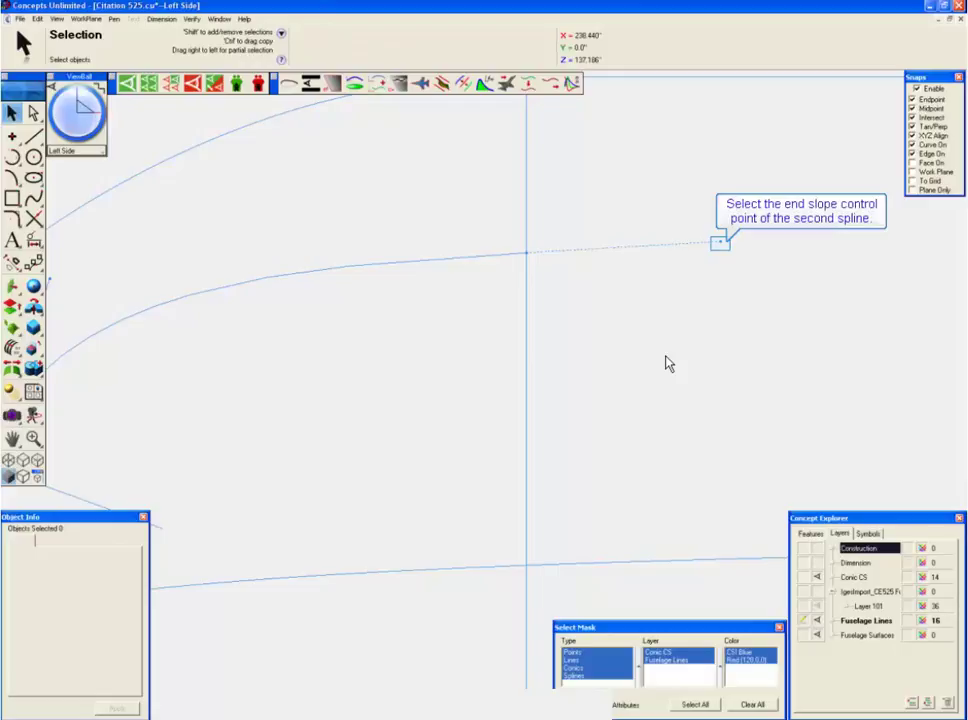
{"action": "left_click", "coordinate": [723, 243]}
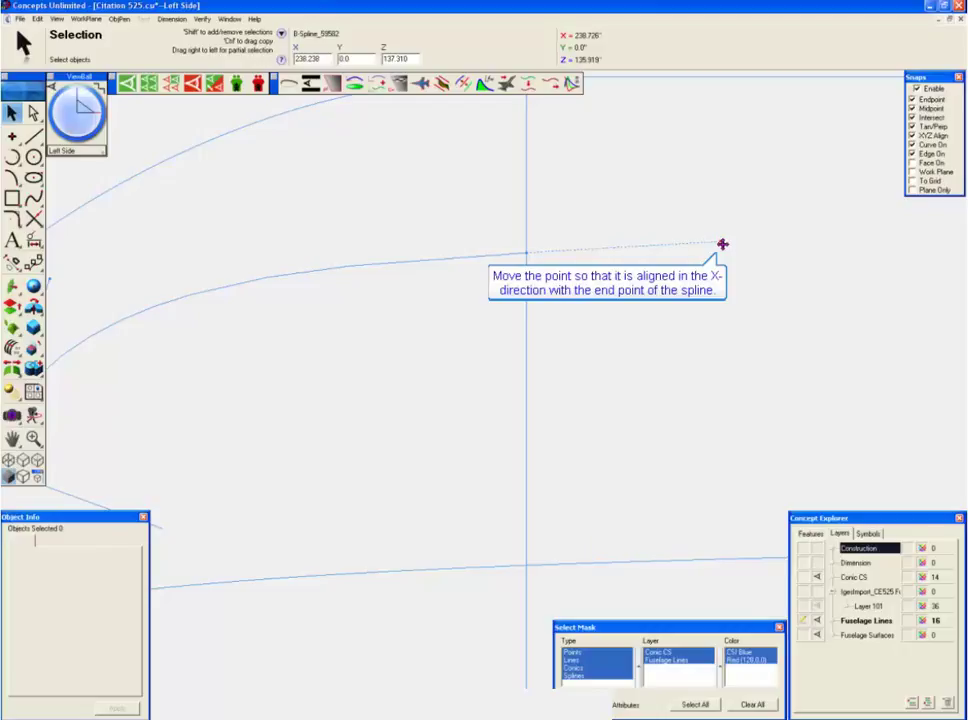
{"action": "left_click_drag", "start_coordinate": [723, 246], "coordinate": [722, 252]}
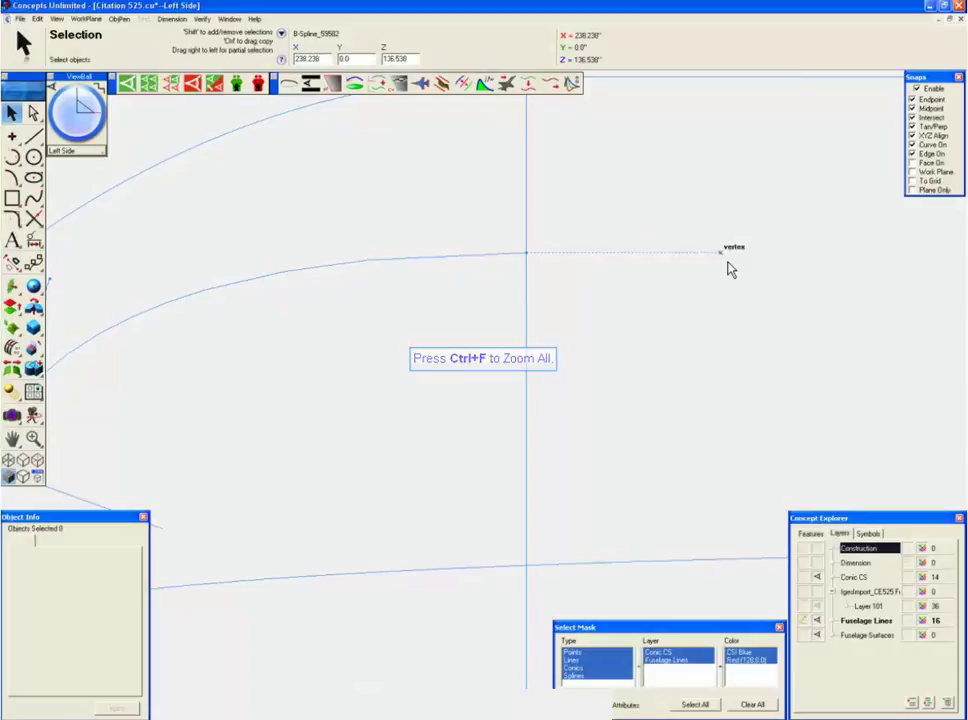
{"action": "key", "text": "ctrl+f"}
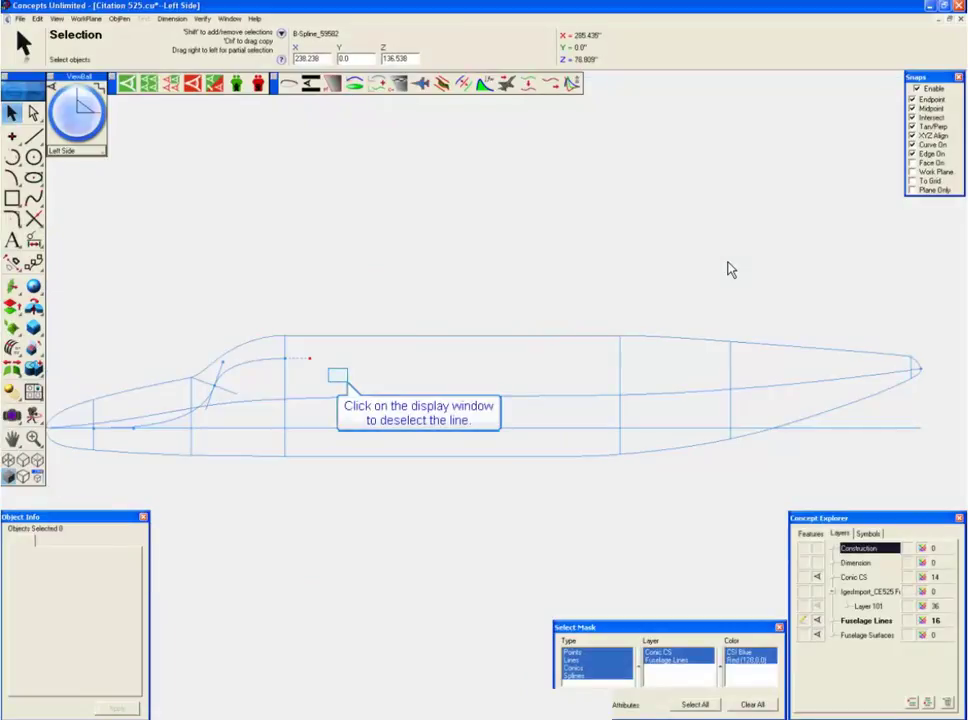
Set the second spine B-Spline's end point Z coordinate to 140, then switch to the isometric view.
{"action": "left_click", "coordinate": [348, 352]}
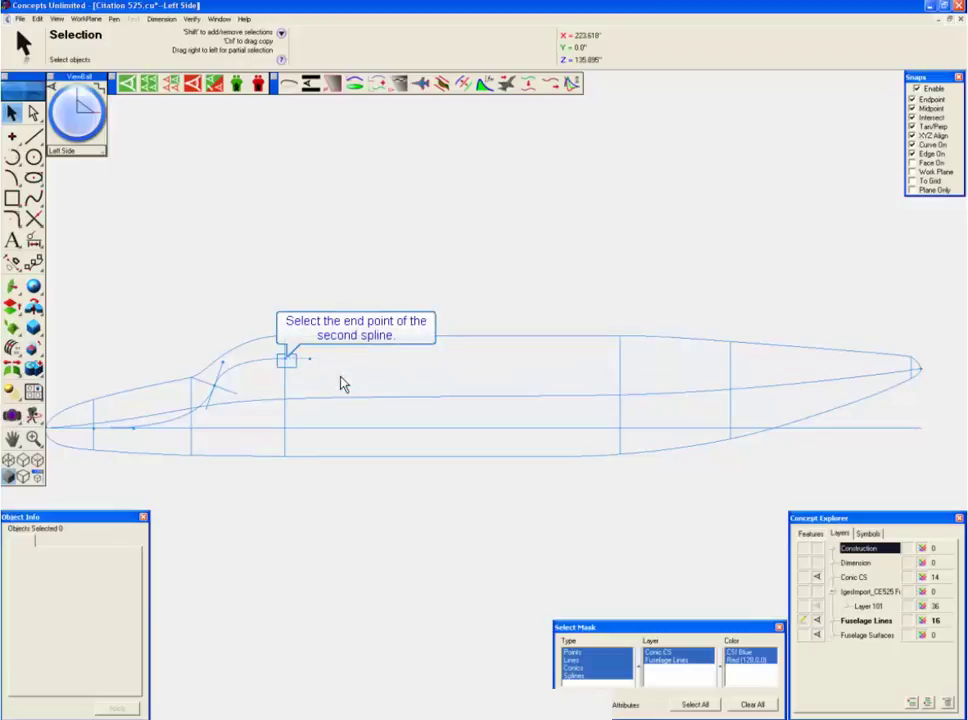
{"action": "left_click", "coordinate": [290, 366]}
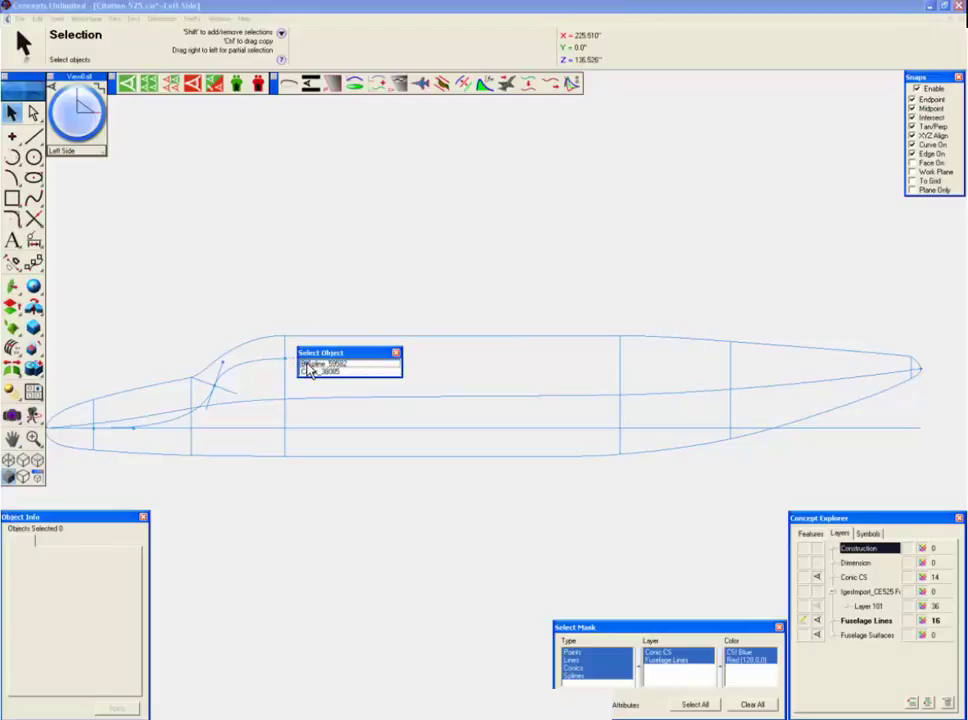
{"action": "left_click", "coordinate": [307, 364]}
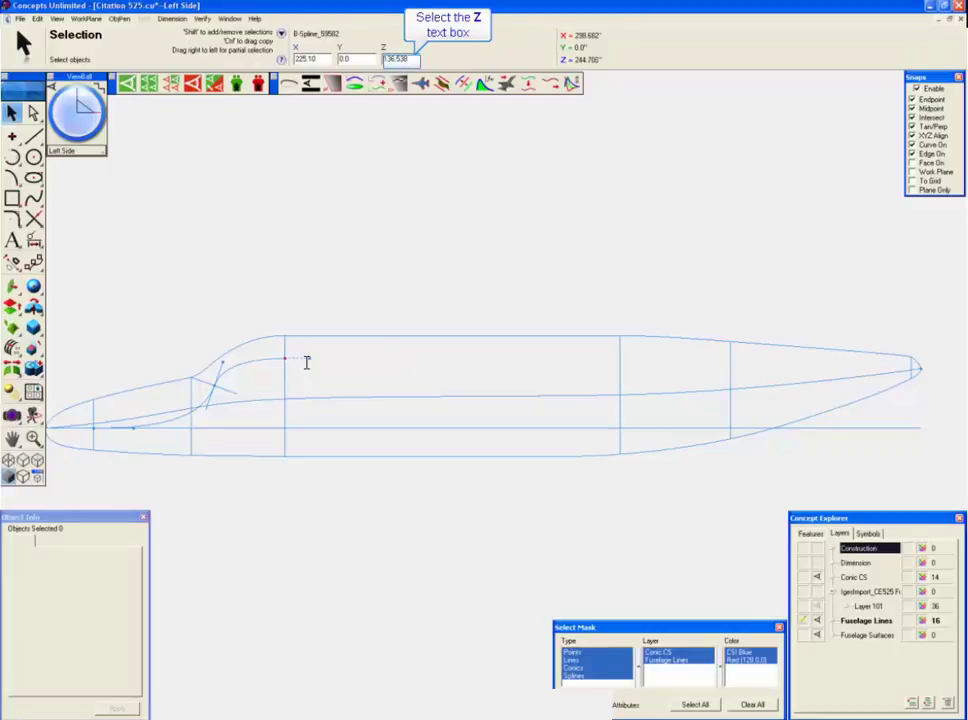
{"action": "left_click", "coordinate": [405, 59]}
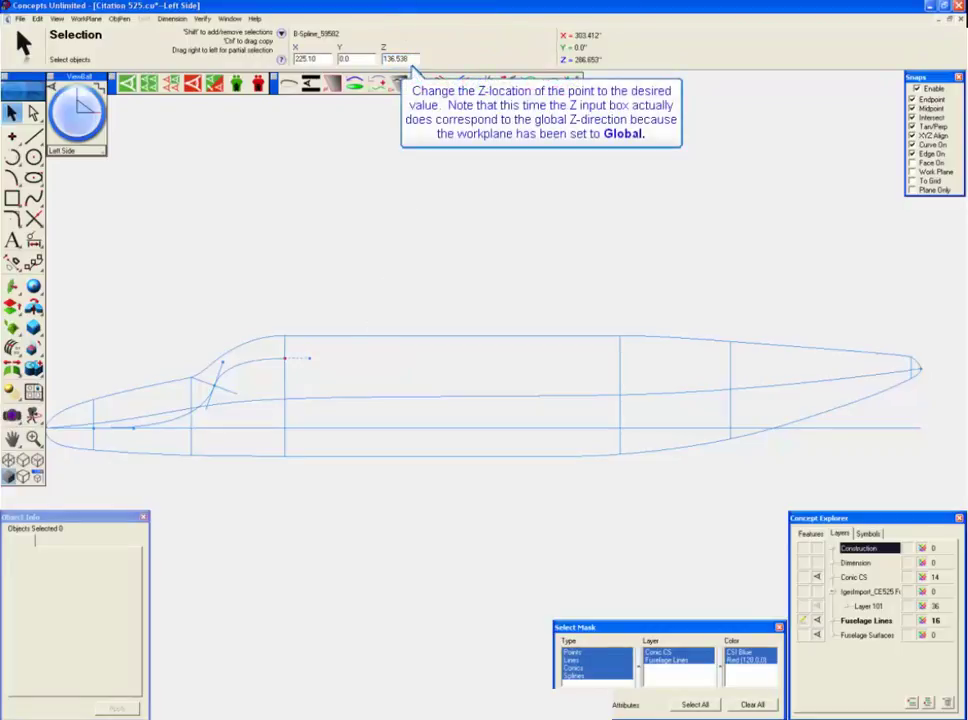
{"action": "left_click", "coordinate": [408, 60]}
{"action": "key", "text": "BackSpace"}
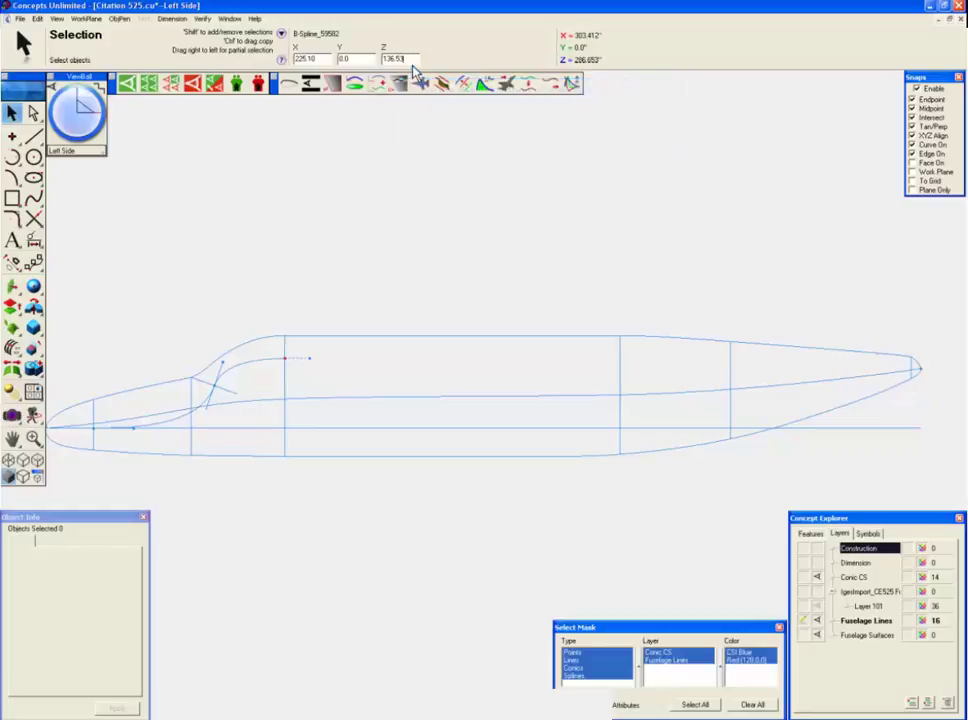
{"action": "type", "text": "140"}
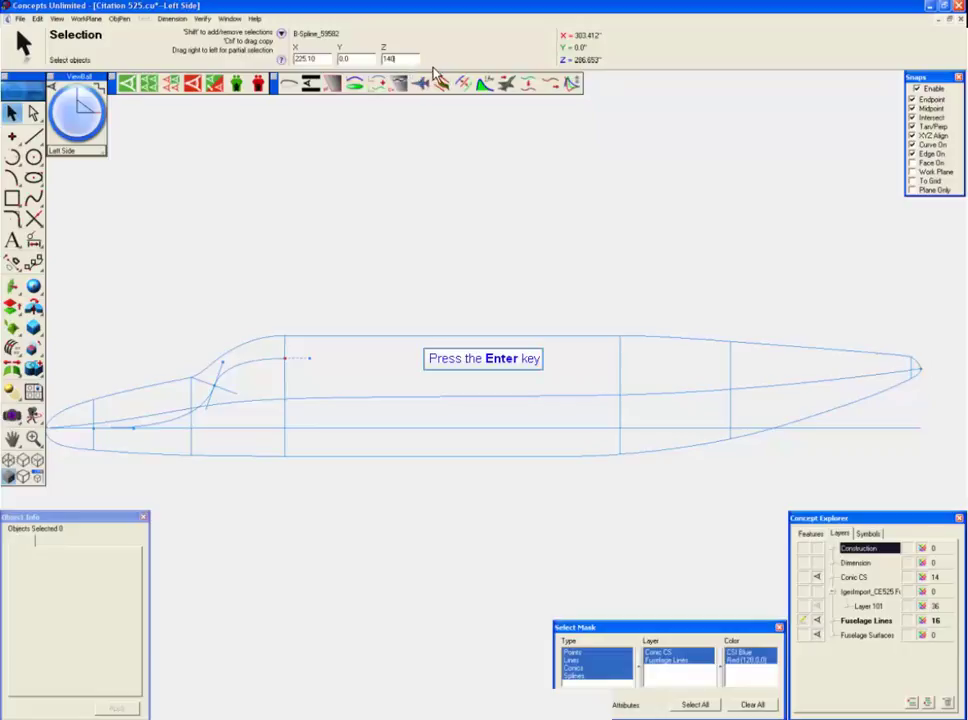
{"action": "key", "text": "Return"}
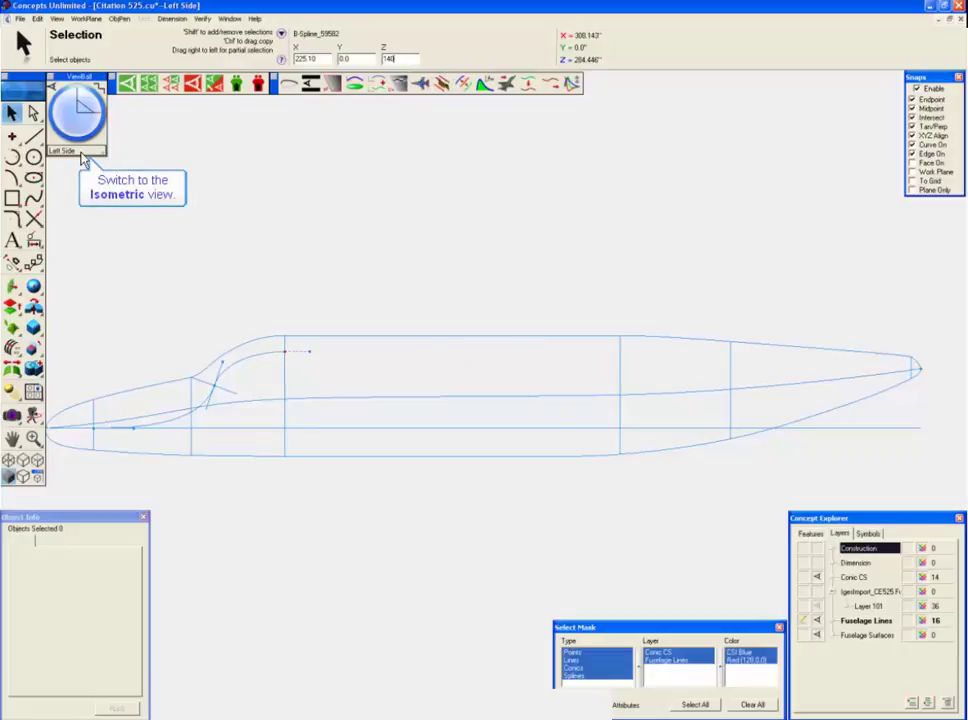
{"action": "left_click", "coordinate": [83, 157]}
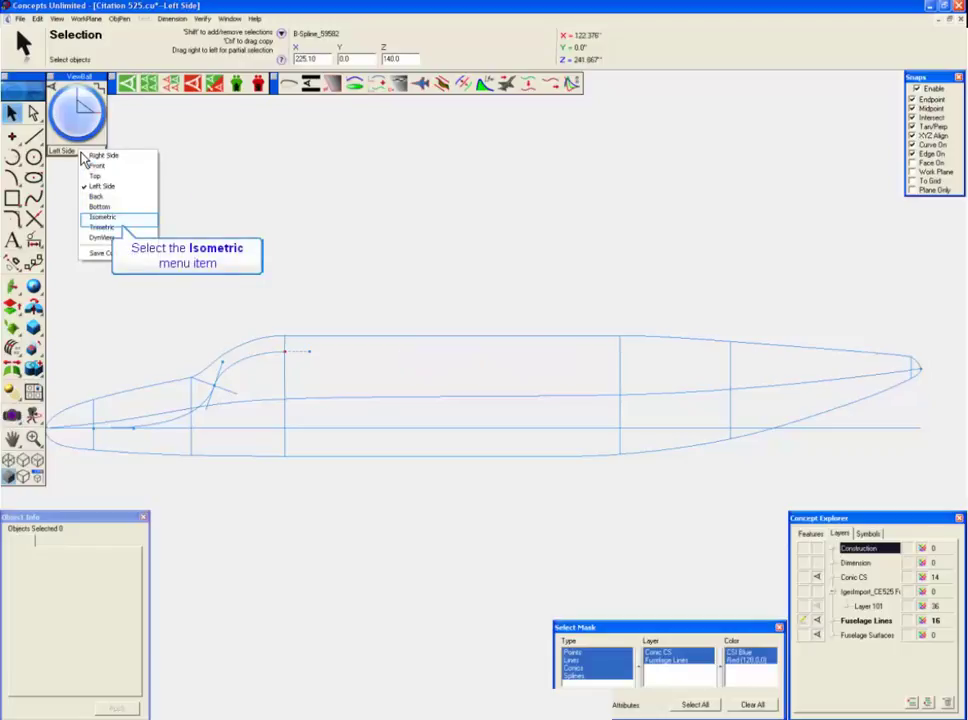
{"action": "left_click", "coordinate": [101, 219]}
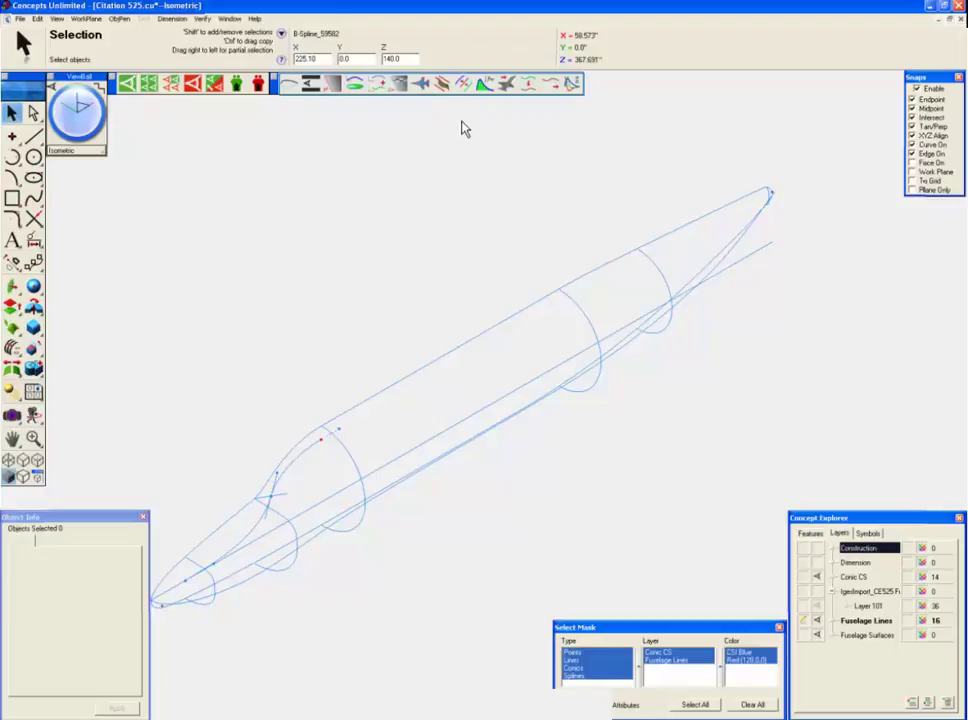
Create a Space Spline from the top profile spline and side curve, using negative-Y and positive-Z projection vectors.
{"action": "left_click", "coordinate": [463, 84]}
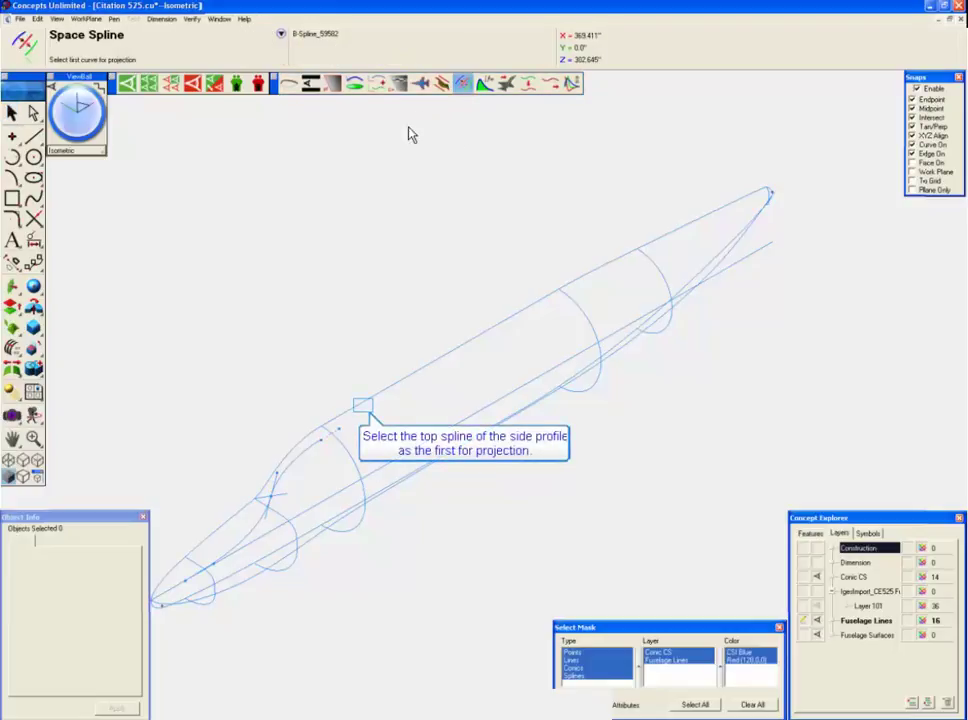
{"action": "left_click", "coordinate": [366, 412]}
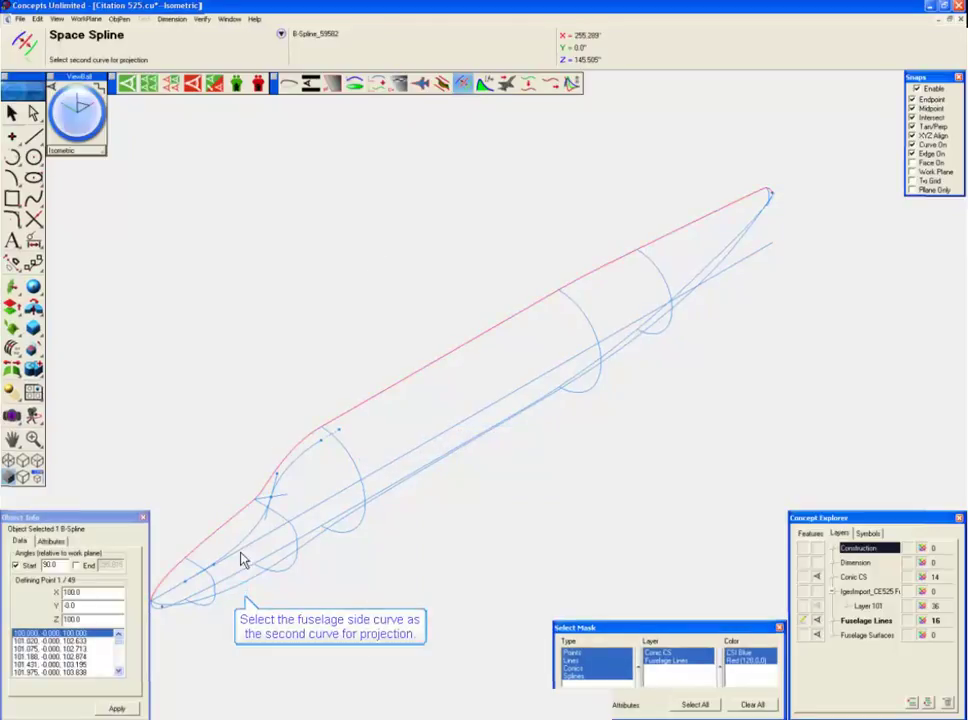
{"action": "left_click", "coordinate": [240, 591]}
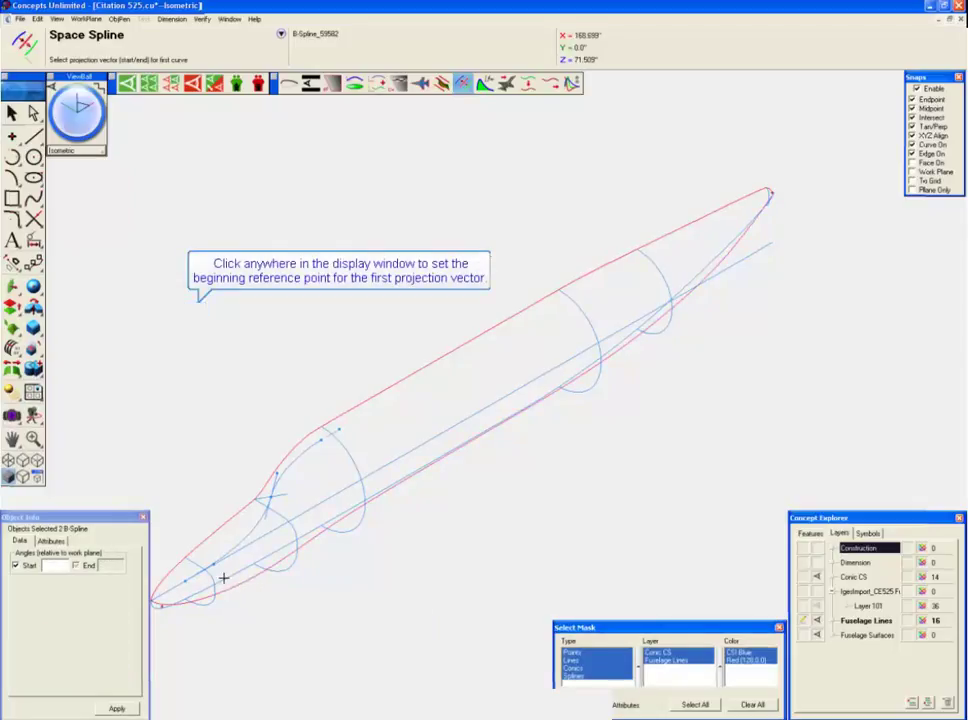
{"action": "left_click", "coordinate": [197, 308]}
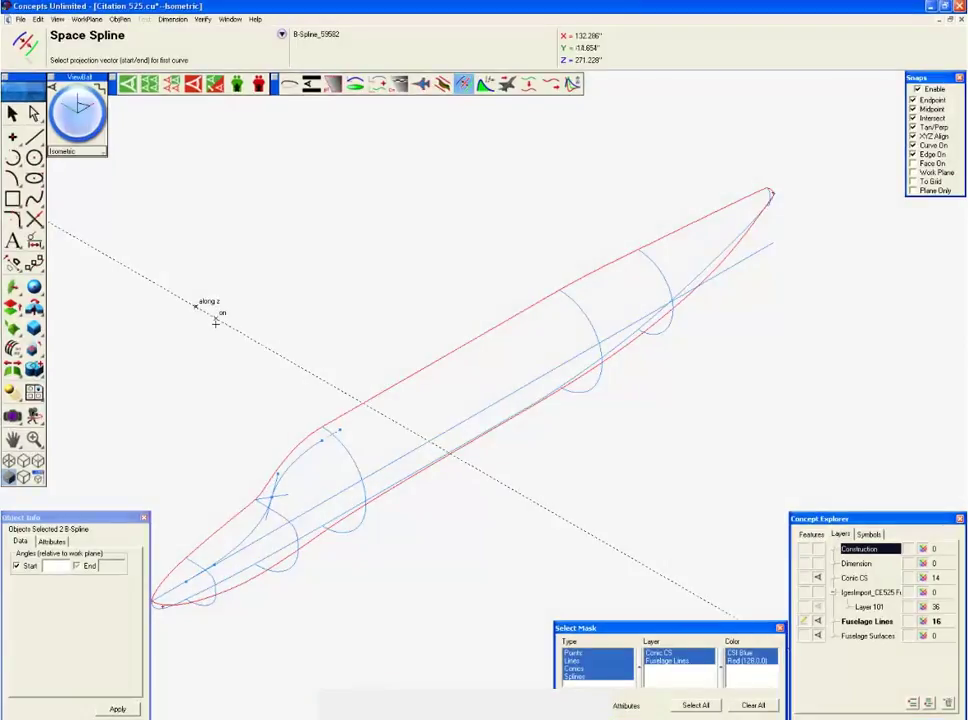
{"action": "left_click", "coordinate": [216, 324]}
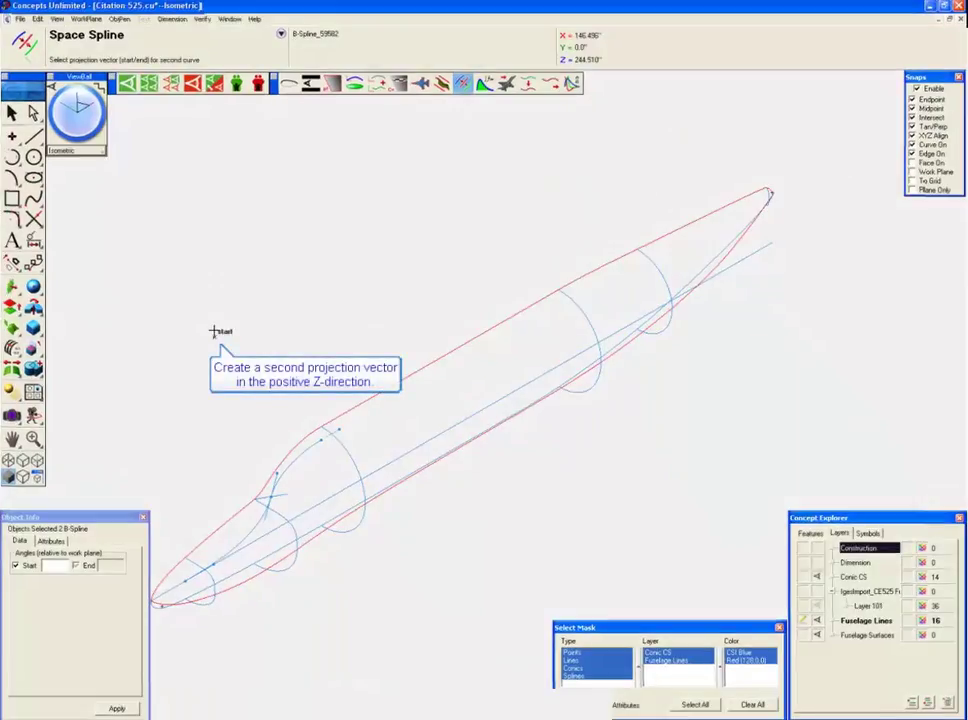
{"action": "left_click", "coordinate": [214, 339]}
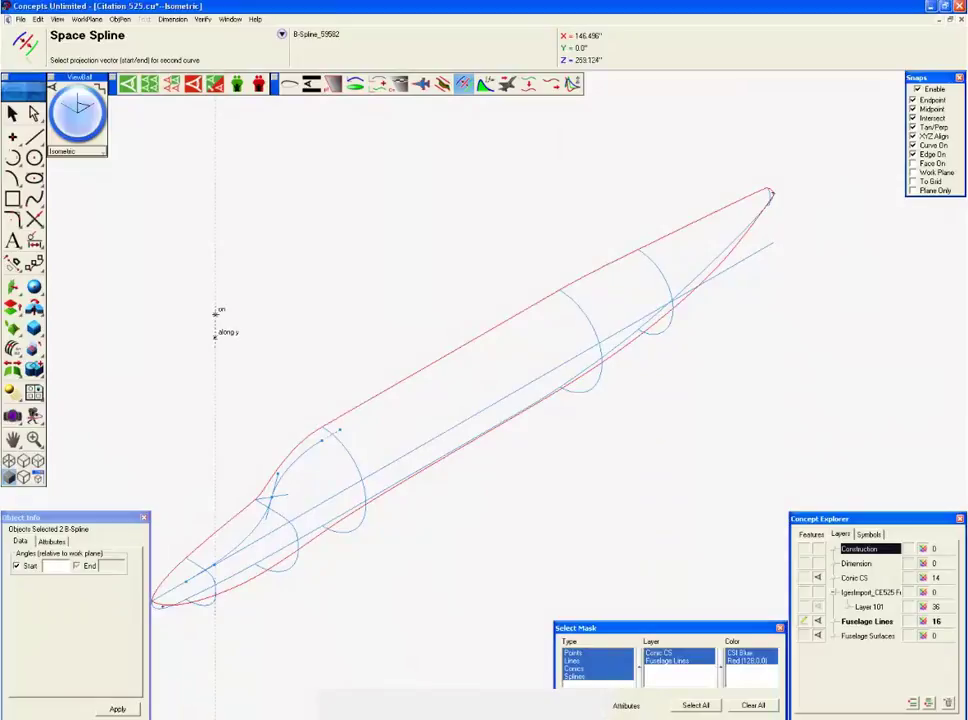
{"action": "left_click", "coordinate": [214, 292]}
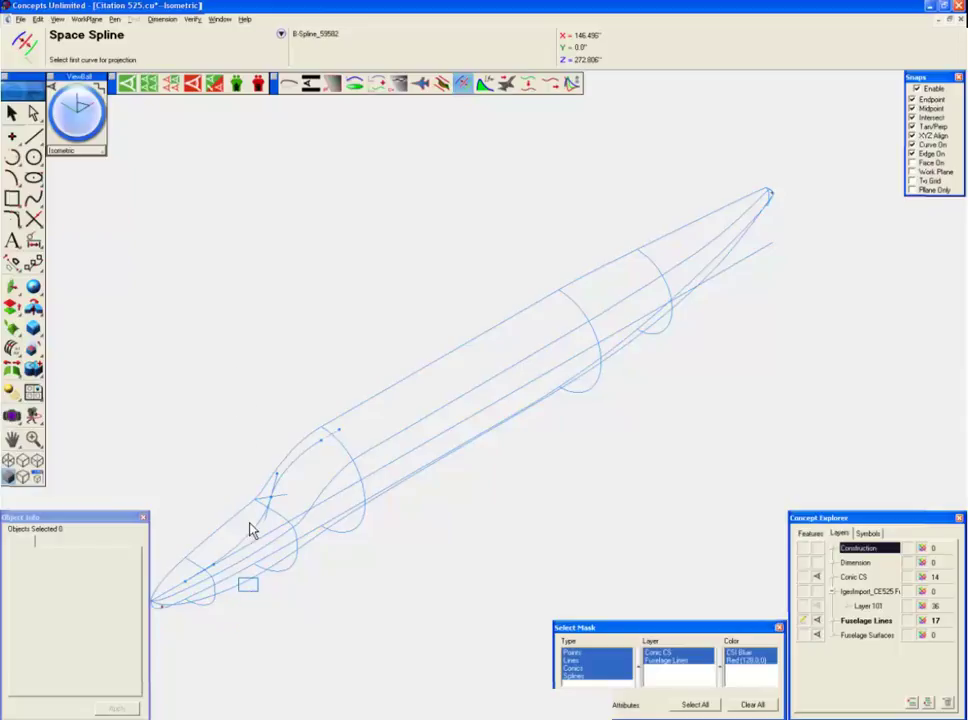
Project the bottom profile spline and side curve along a negative-Z vector and a second vector into a lower space spline.
{"action": "left_click", "coordinate": [251, 589]}
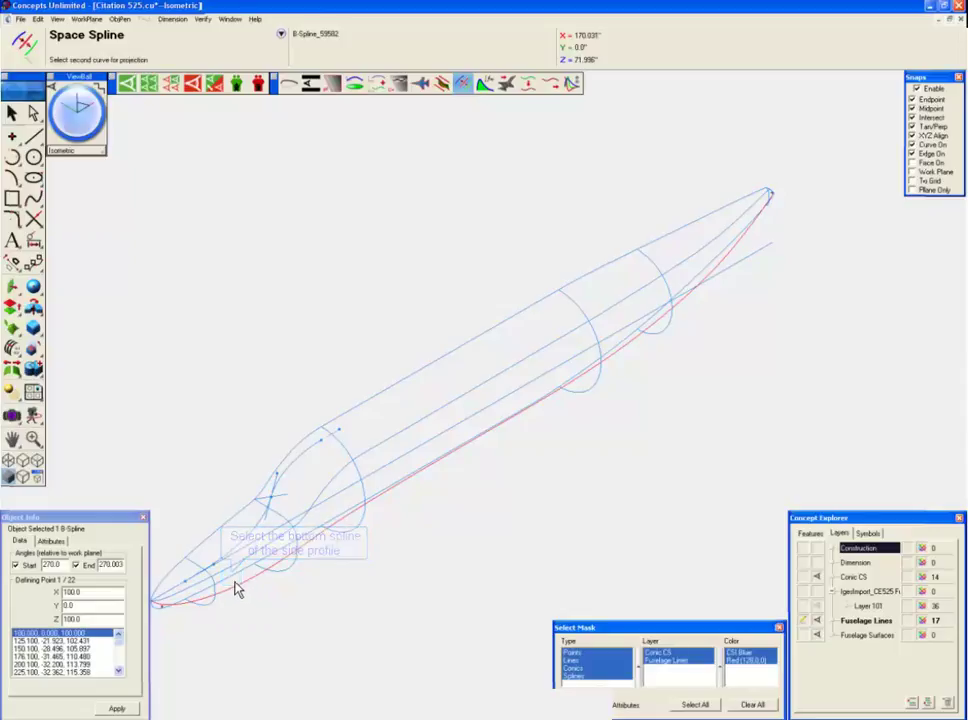
{"action": "left_click", "coordinate": [233, 579]}
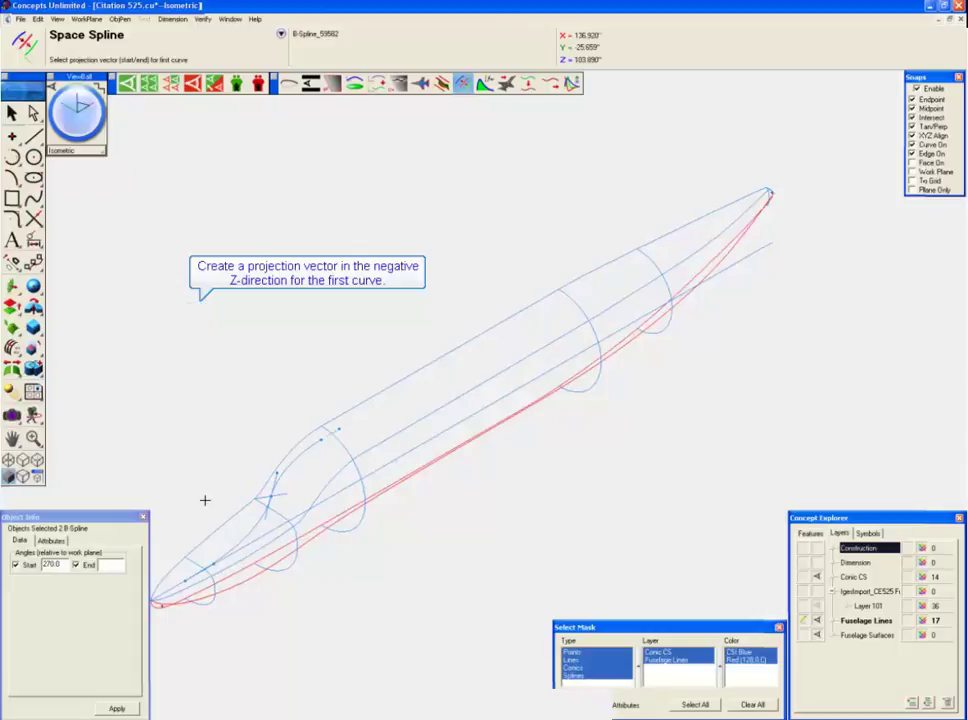
{"action": "left_click", "coordinate": [196, 308]}
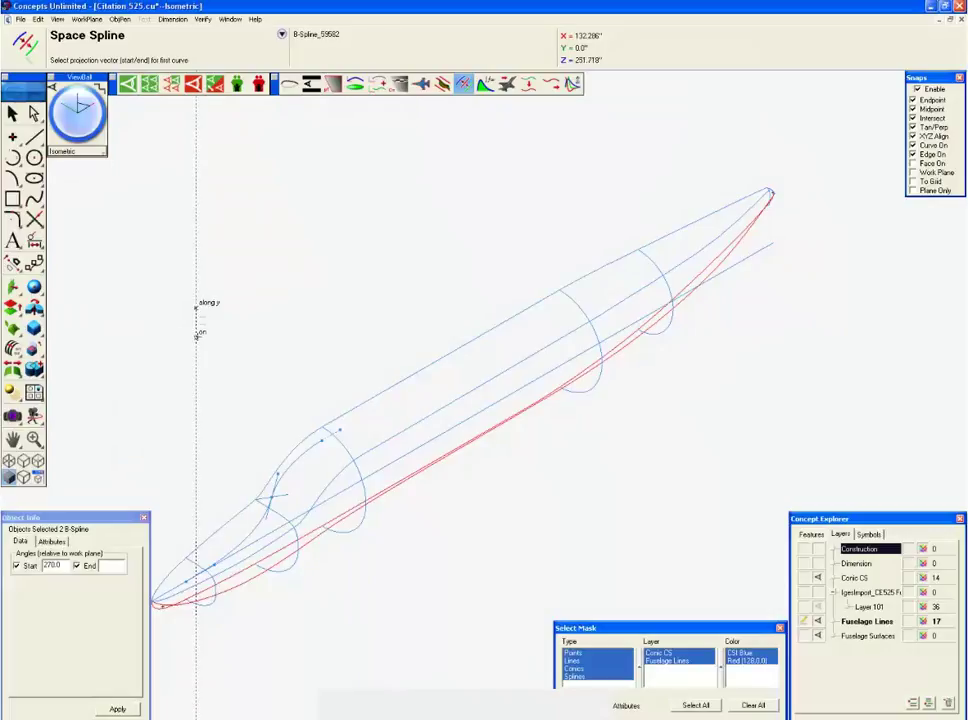
{"action": "left_click", "coordinate": [197, 336]}
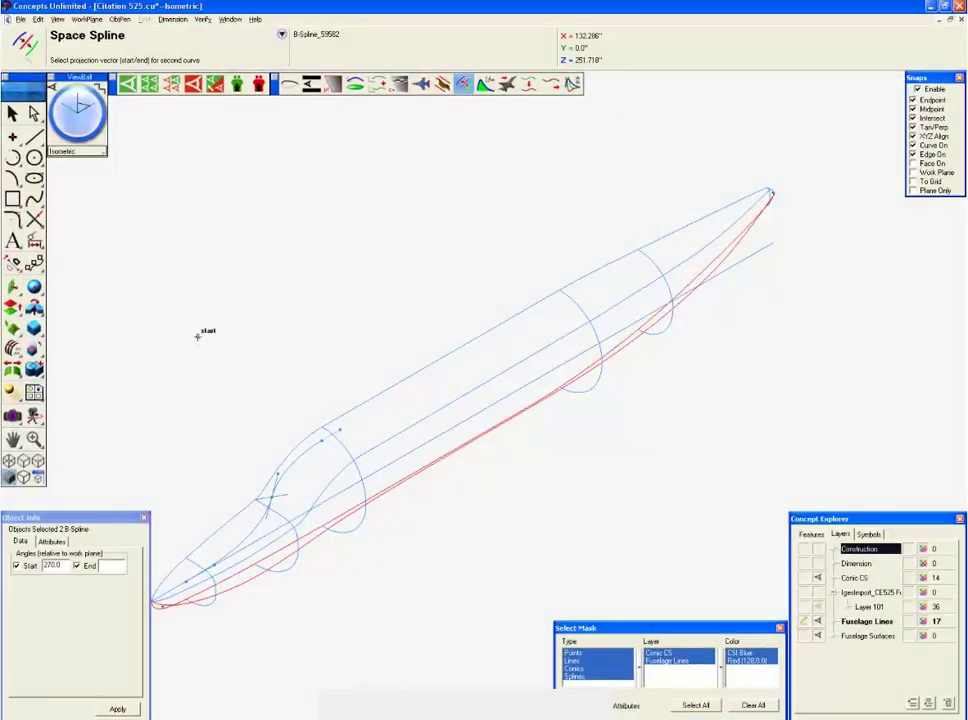
{"action": "left_click", "coordinate": [197, 336]}
{"action": "left_click", "coordinate": [226, 348]}
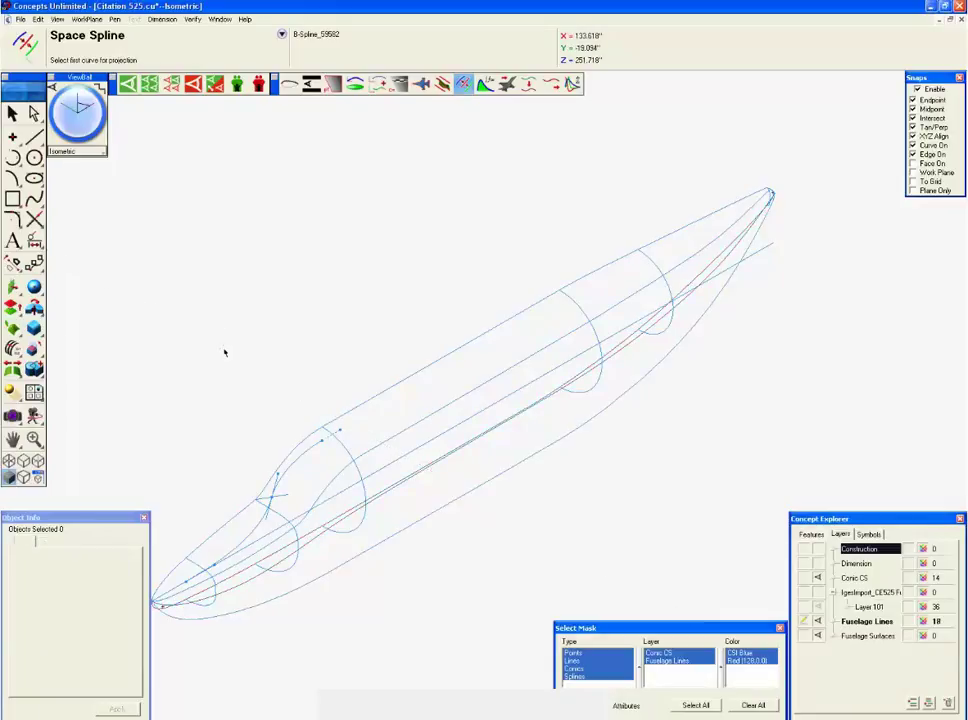